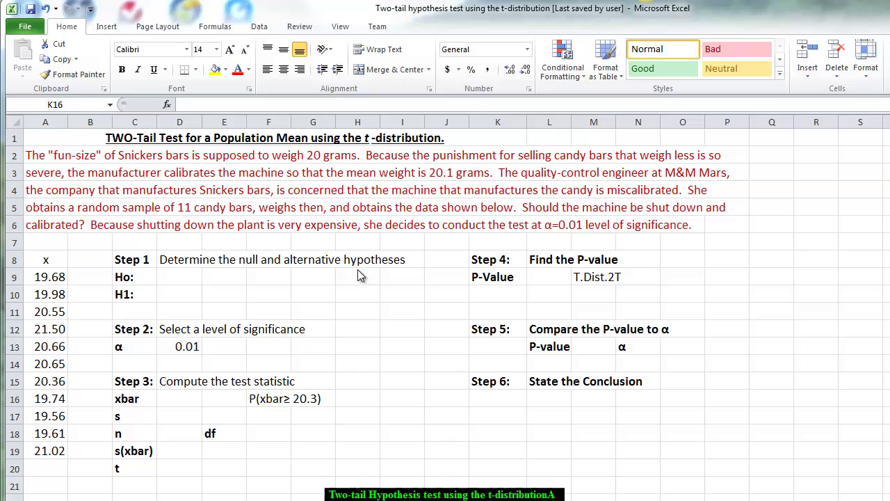
Insert a not-equal symbol (≠) in cell G9 beside the hypotheses.
{"action": "left_click", "coordinate": [309, 276]}
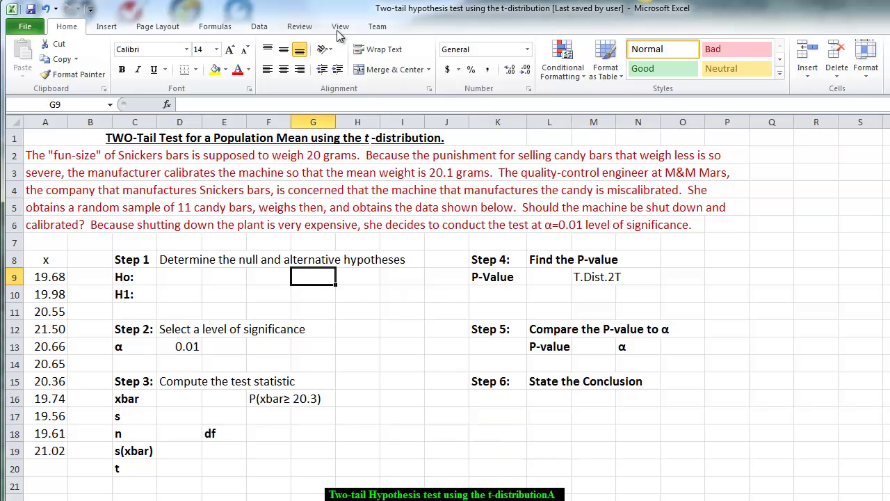
{"action": "left_click", "coordinate": [108, 29]}
{"action": "left_click", "coordinate": [875, 59]}
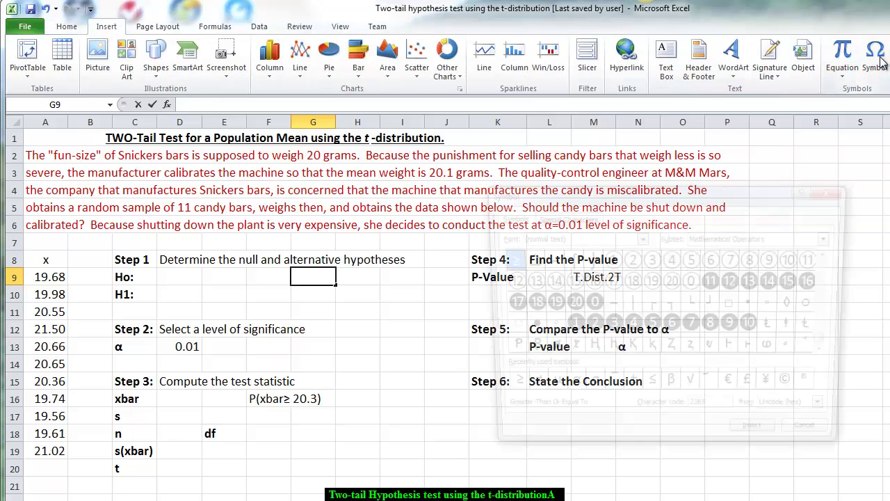
{"action": "left_click", "coordinate": [525, 388]}
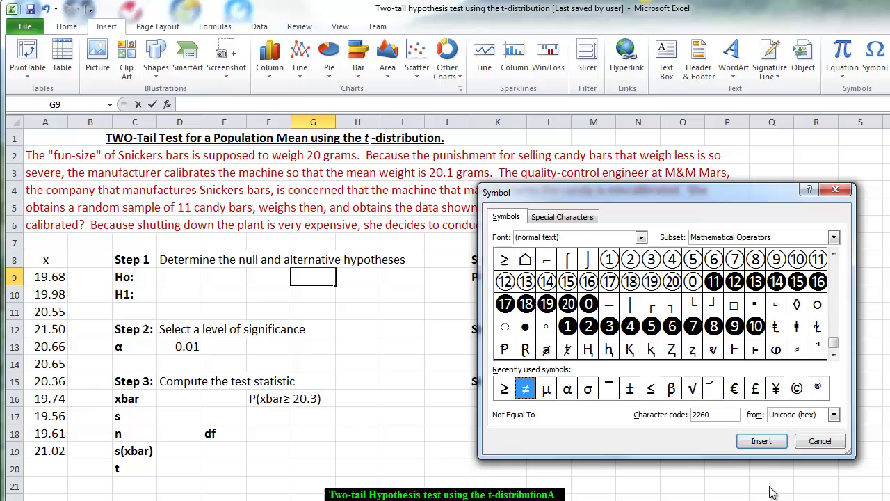
{"action": "left_click", "coordinate": [762, 441]}
{"action": "left_click", "coordinate": [820, 441]}
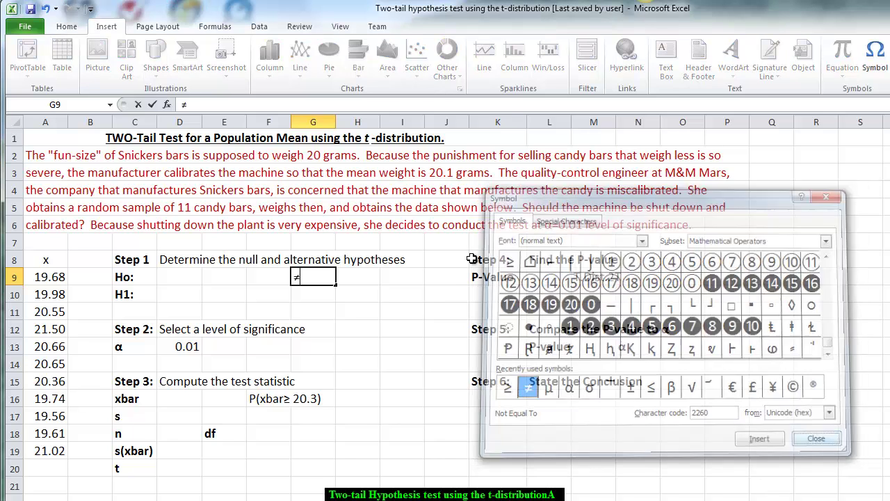
Enter the null hypothesis μ =20.1 in cell D9, using the inserted micro sign for μ.
{"action": "left_click", "coordinate": [180, 277]}
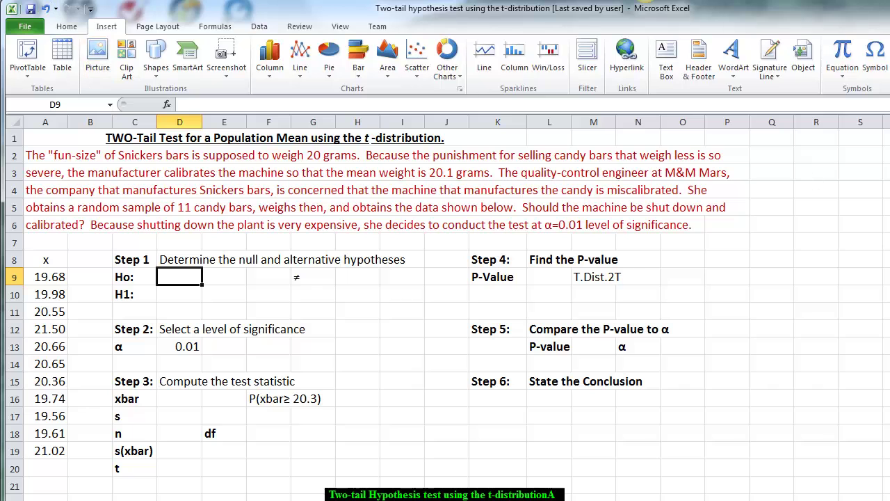
{"action": "left_click", "coordinate": [874, 59]}
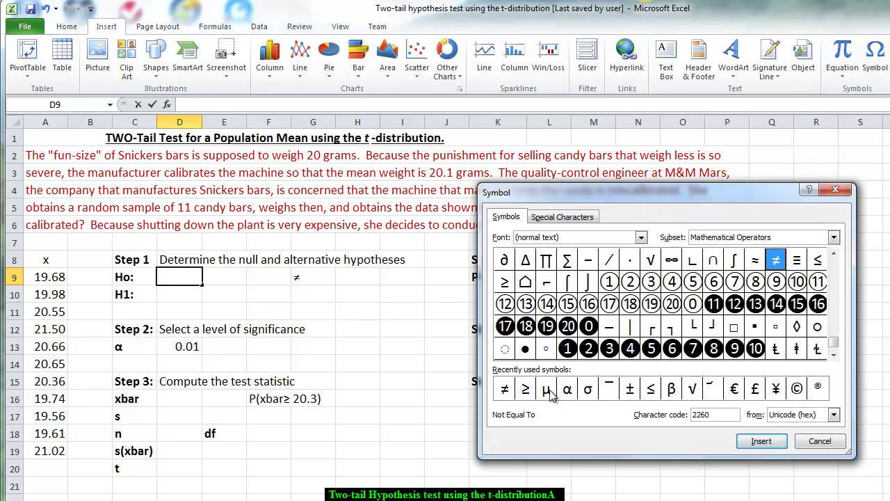
{"action": "left_click", "coordinate": [546, 390]}
{"action": "left_click", "coordinate": [758, 441]}
{"action": "key", "text": "Escape"}
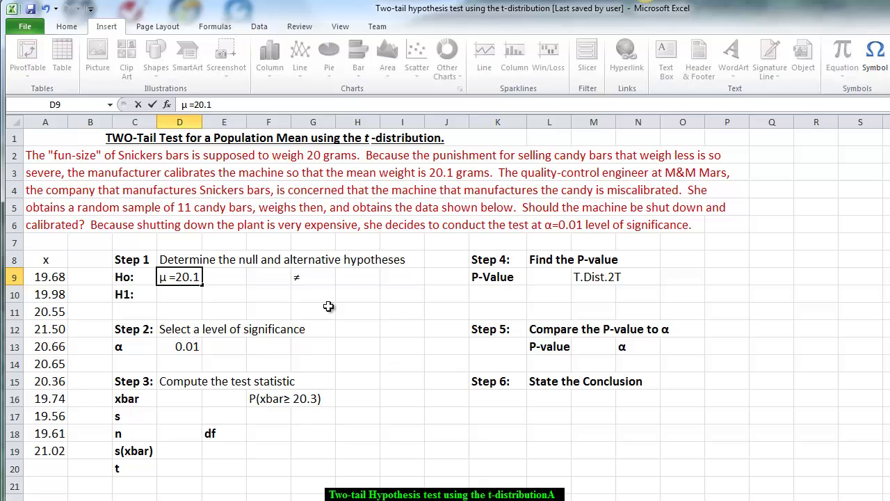
Enter the alternative hypothesis μ ≠ 20.1 in cell D10, using inserted μ and ≠ symbols.
{"action": "left_click", "coordinate": [170, 297]}
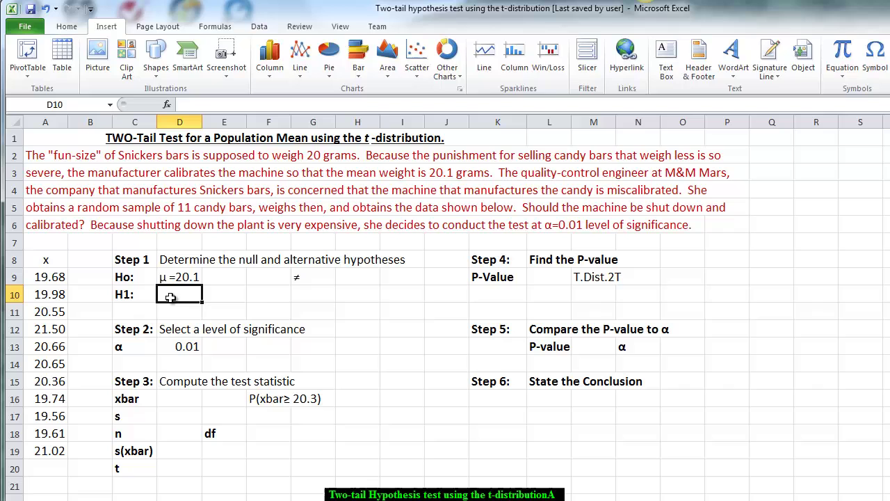
{"action": "left_click", "coordinate": [875, 59]}
{"action": "left_click", "coordinate": [504, 388]}
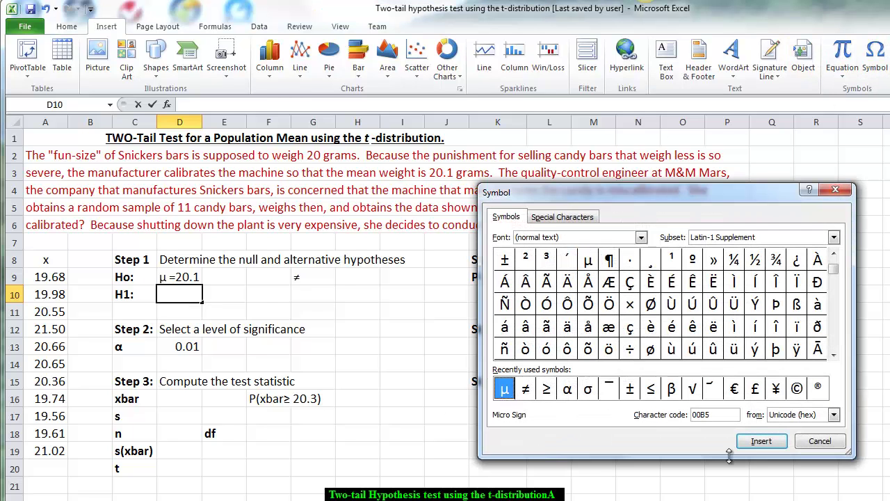
{"action": "left_click", "coordinate": [761, 441]}
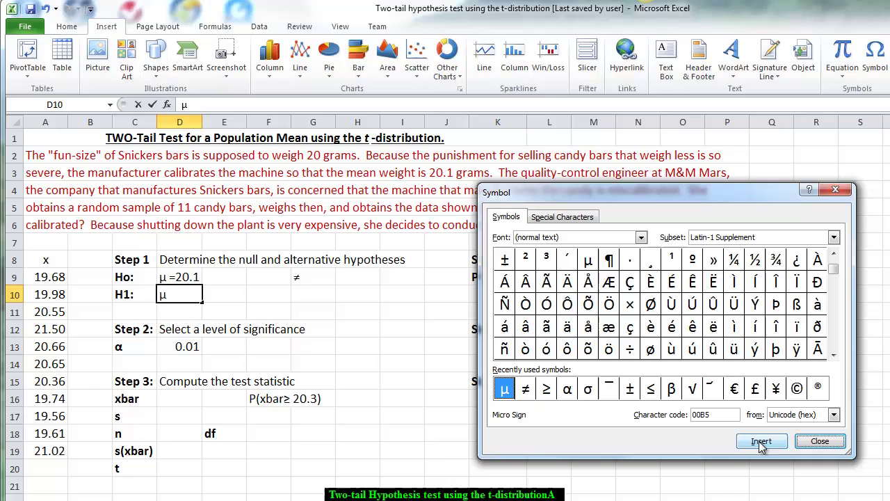
{"action": "left_click", "coordinate": [820, 441]}
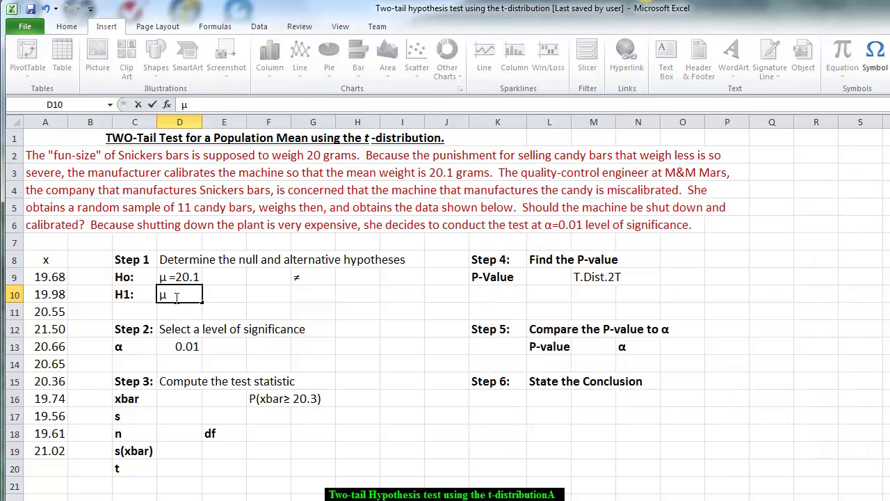
{"action": "left_click", "coordinate": [875, 56]}
{"action": "left_click", "coordinate": [526, 391]}
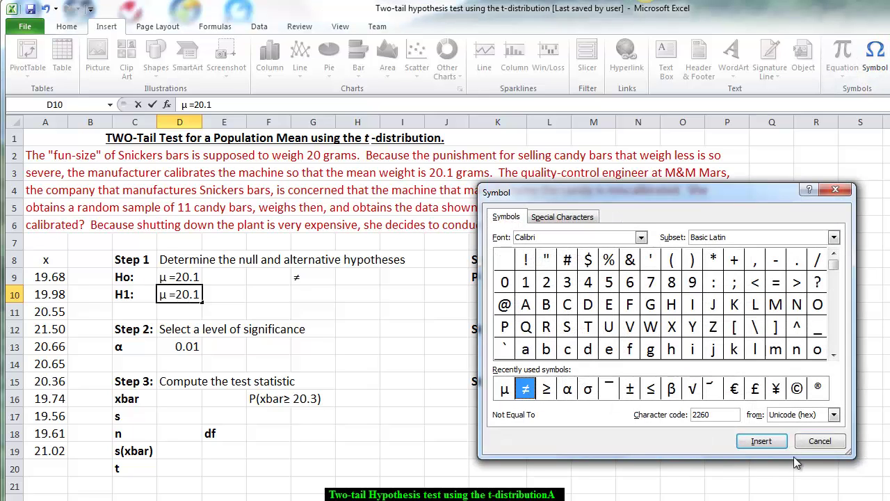
{"action": "left_click", "coordinate": [762, 441]}
{"action": "left_click", "coordinate": [818, 441]}
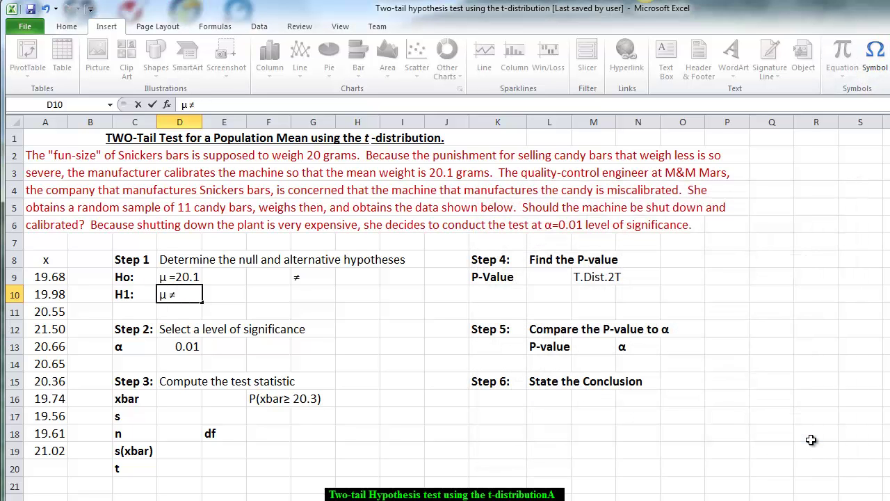
{"action": "type", "text": "20.1"}
{"action": "left_click", "coordinate": [171, 363]}
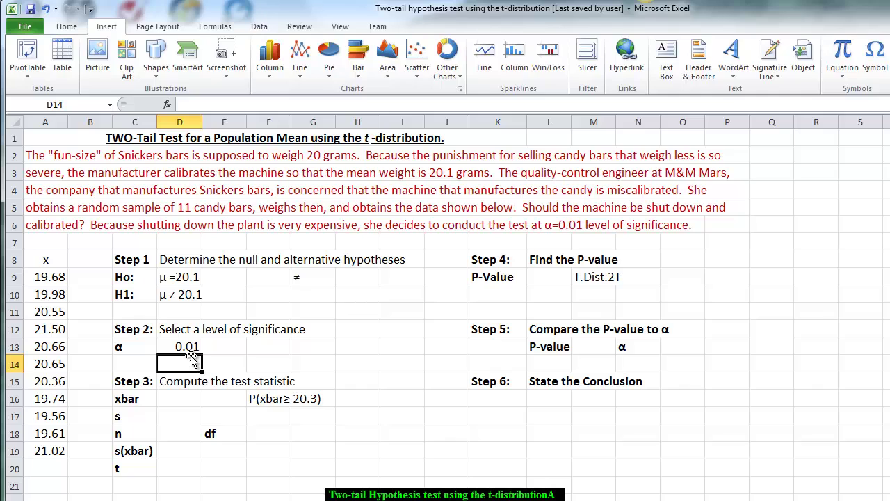
Calculate the sample mean in D16 beside xbar with the AVERAGE function over A9:A19.
{"action": "left_click", "coordinate": [180, 401]}
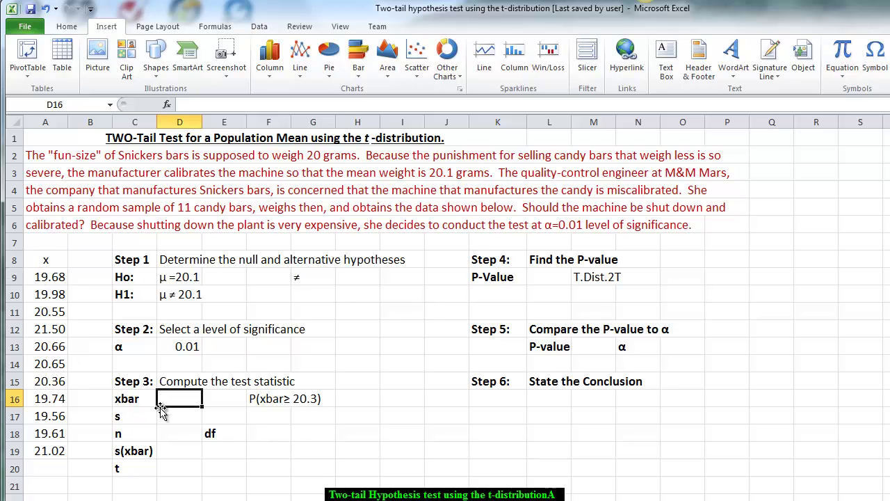
{"action": "type", "text": "="}
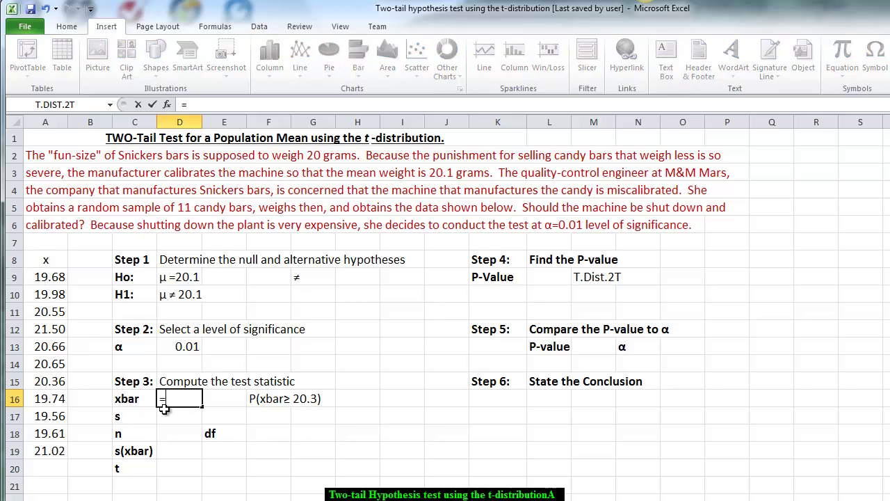
{"action": "type", "text": "aver"}
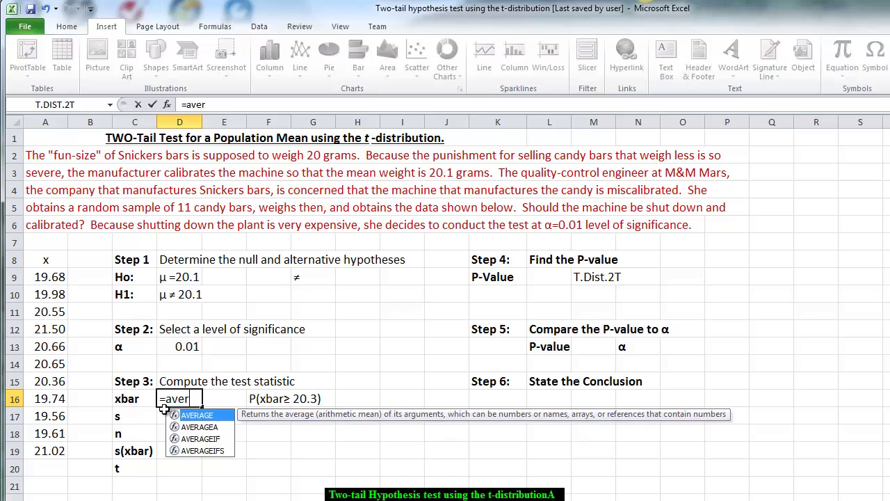
{"action": "key", "text": "Tab"}
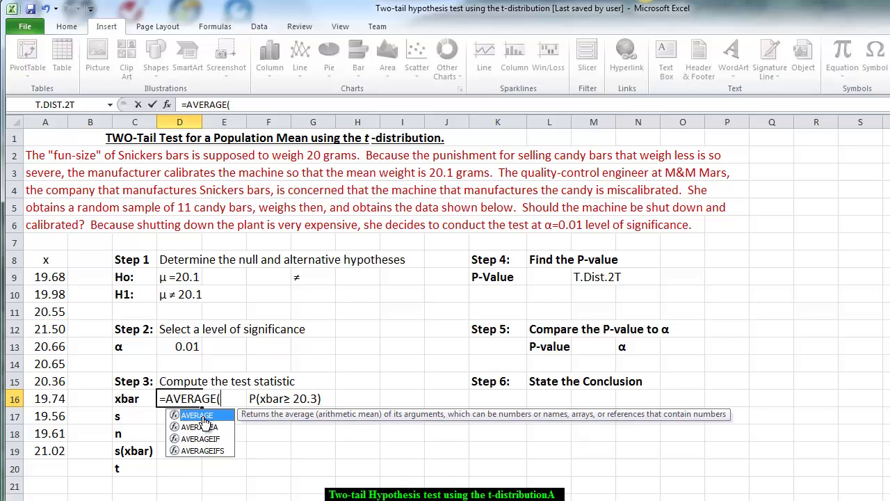
{"action": "left_click_drag", "start_coordinate": [43, 275], "coordinate": [55, 450]}
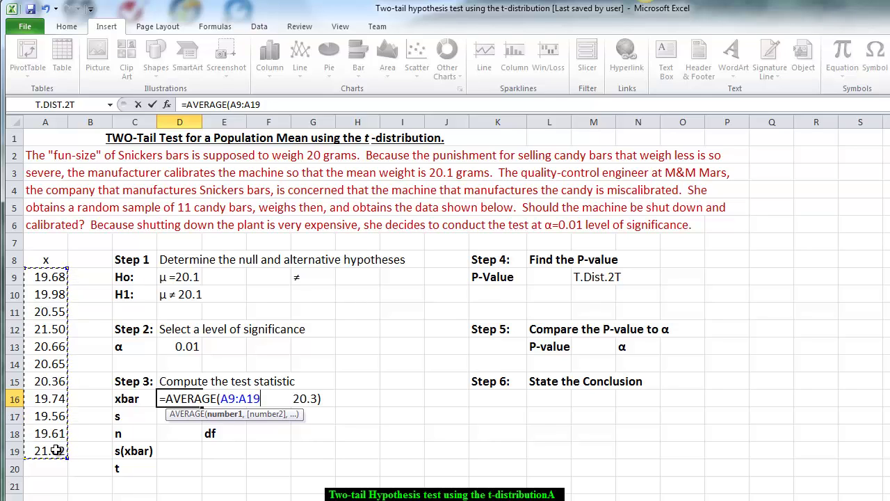
{"action": "key", "text": "Return"}
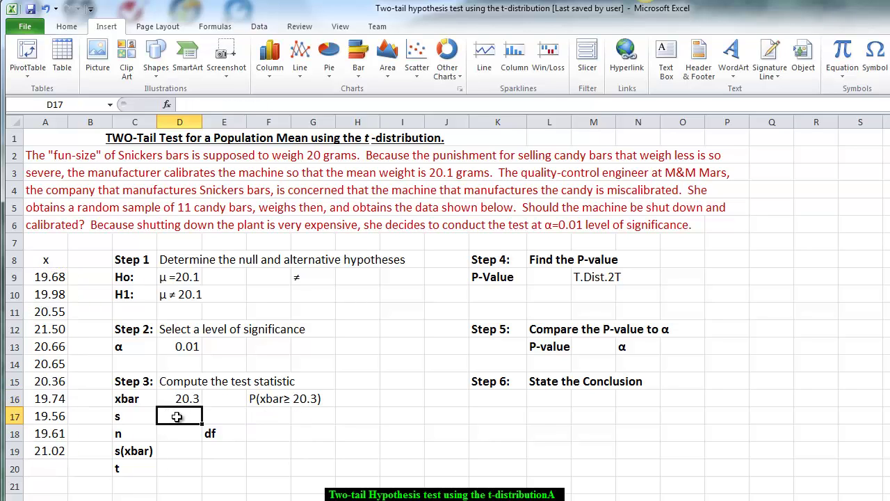
Calculate the sample standard deviation in D17 beside s with STDEV.S over A9:A19.
{"action": "type", "text": "="}
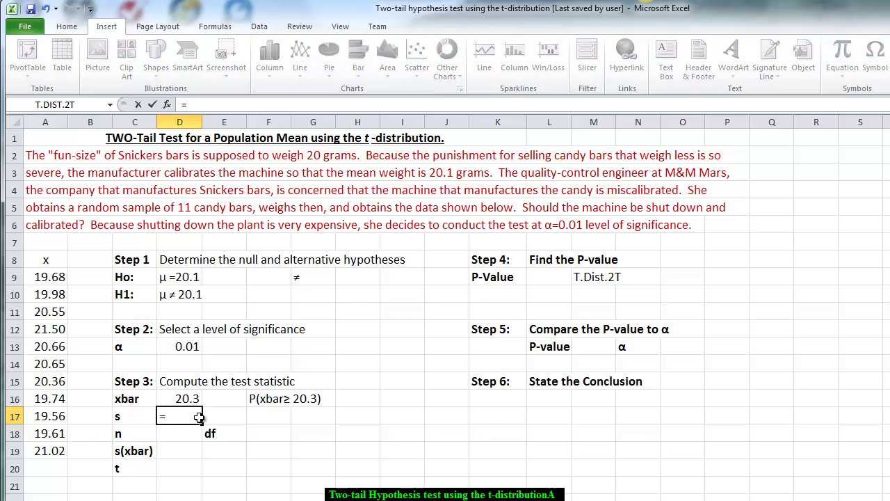
{"action": "type", "text": "std"}
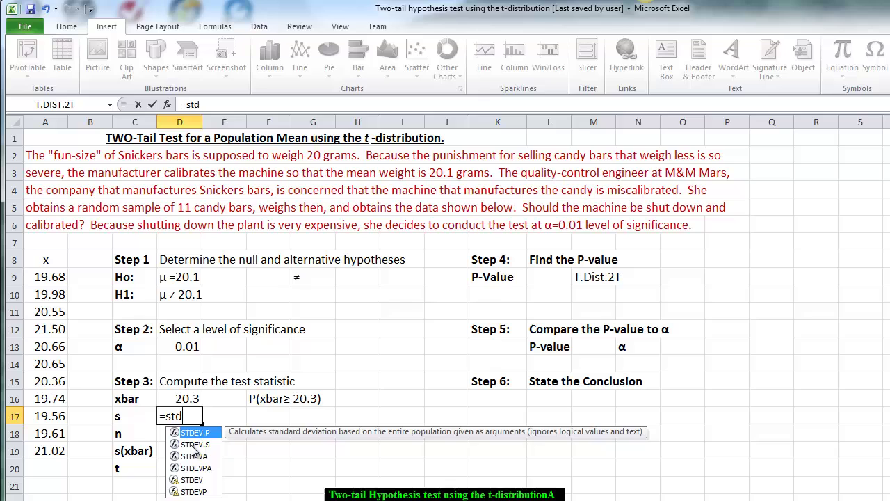
{"action": "left_click", "coordinate": [195, 444]}
{"action": "double_click", "coordinate": [194, 444]}
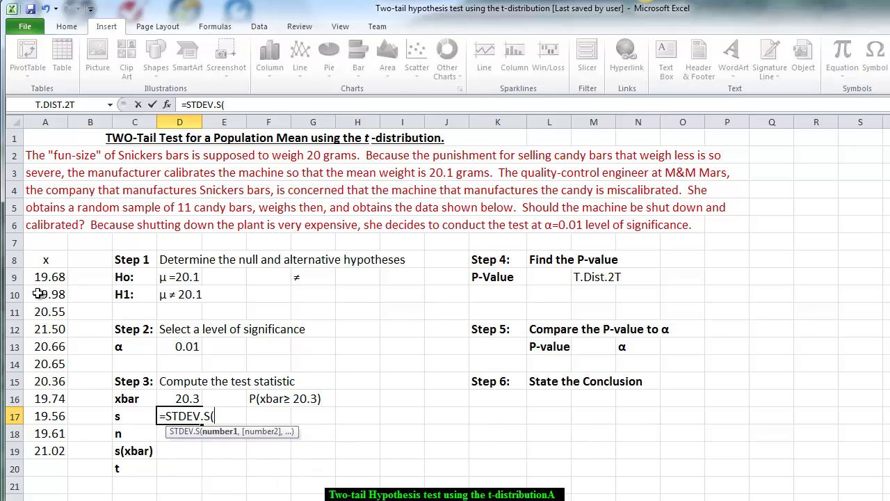
{"action": "left_click_drag", "start_coordinate": [41, 277], "coordinate": [59, 452]}
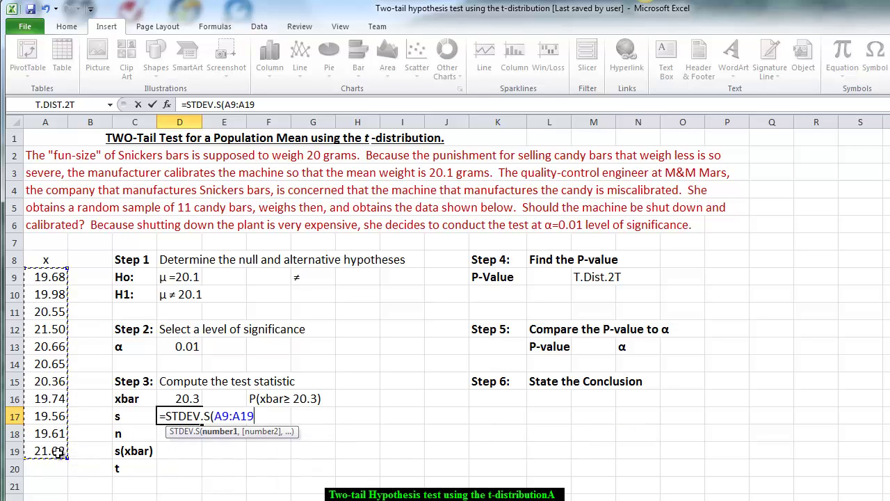
{"action": "key", "text": "Return"}
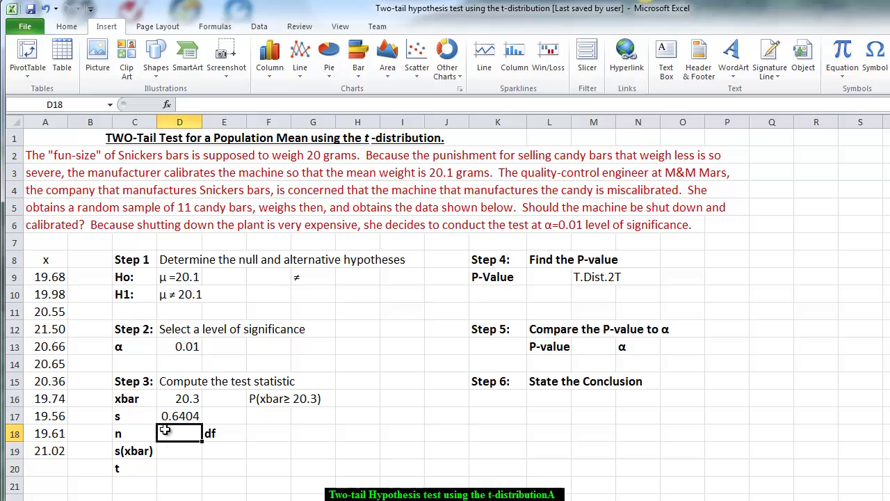
{"action": "type", "text": "="}
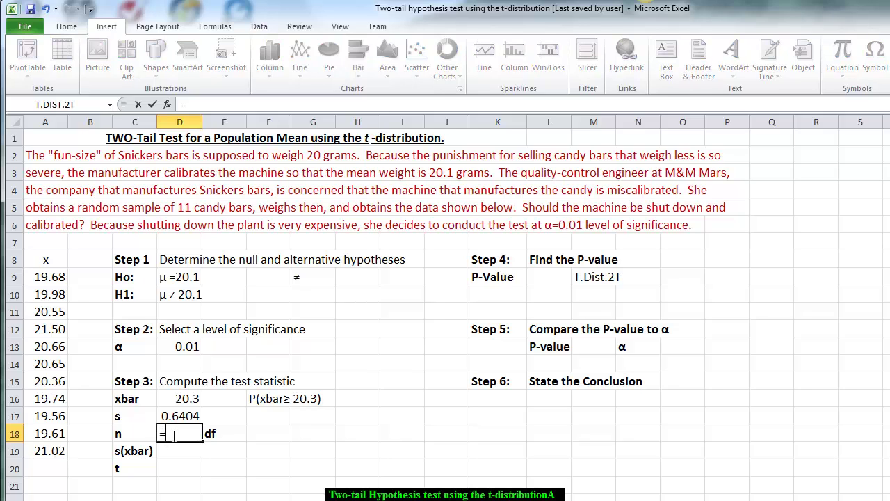
{"action": "type", "text": "cou"}
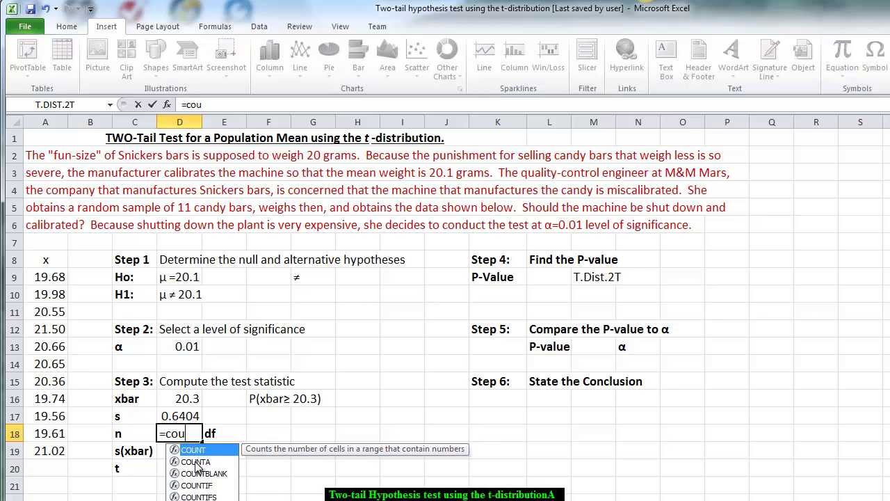
{"action": "key", "text": "ctrl+Return"}
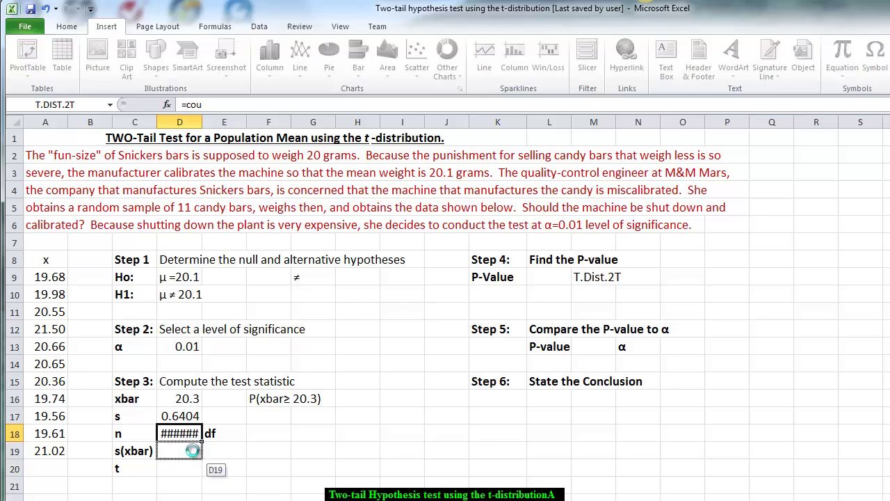
{"action": "left_click_drag", "start_coordinate": [191, 442], "coordinate": [191, 453]}
{"action": "key", "text": "BackSpace"}
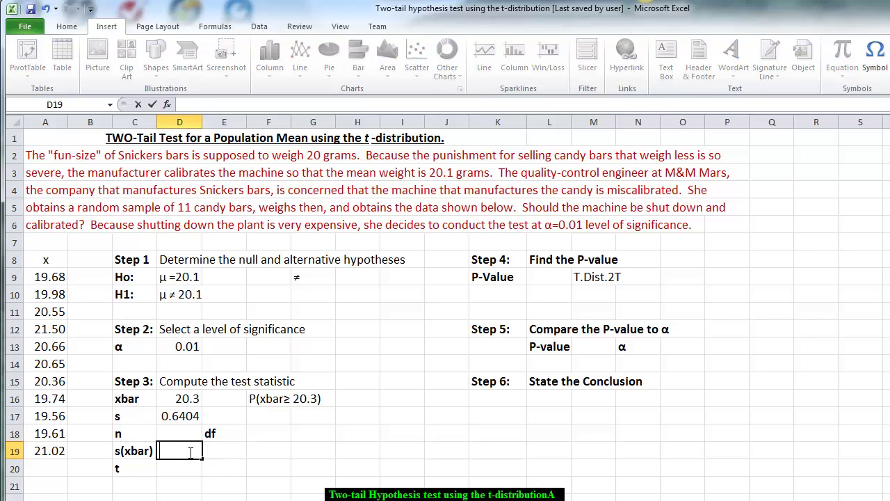
Calculate the sample size in D18 beside n with the COUNT function over A9:A19.
{"action": "left_click", "coordinate": [174, 435]}
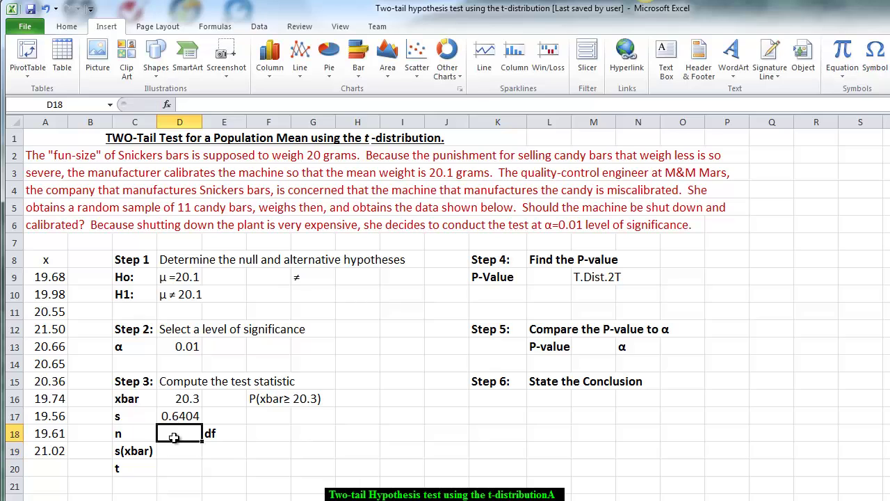
{"action": "type", "text": "=cou"}
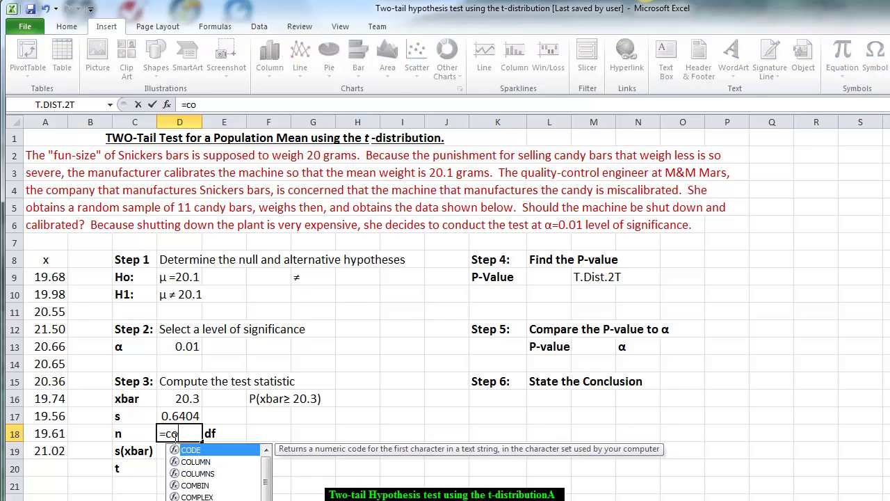
{"action": "double_click", "coordinate": [207, 452]}
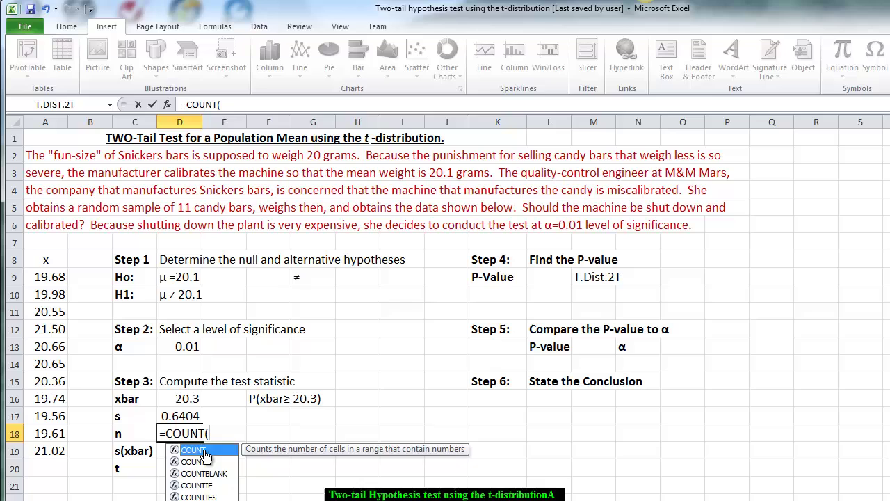
{"action": "left_click", "coordinate": [36, 277]}
{"action": "left_click_drag", "start_coordinate": [36, 278], "coordinate": [41, 452]}
{"action": "left_click", "coordinate": [178, 468]}
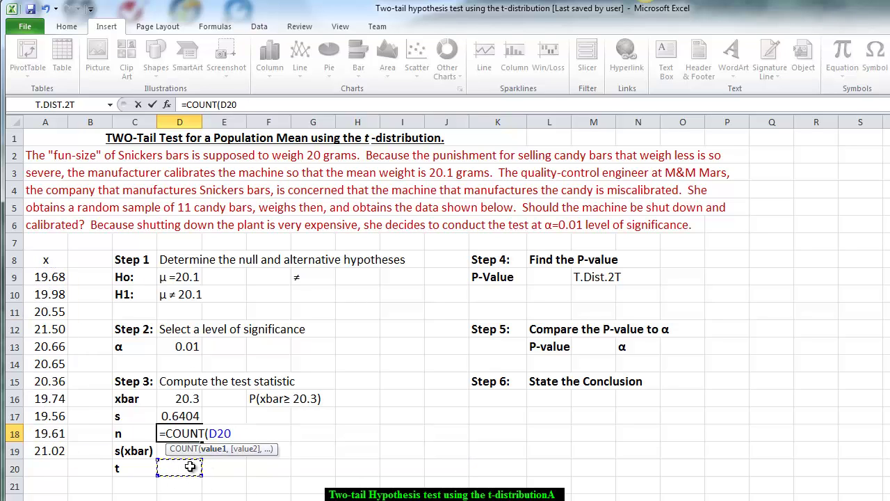
{"action": "left_click_drag", "start_coordinate": [232, 434], "coordinate": [212, 434]}
{"action": "key", "text": "Delete"}
{"action": "key", "text": "Return"}
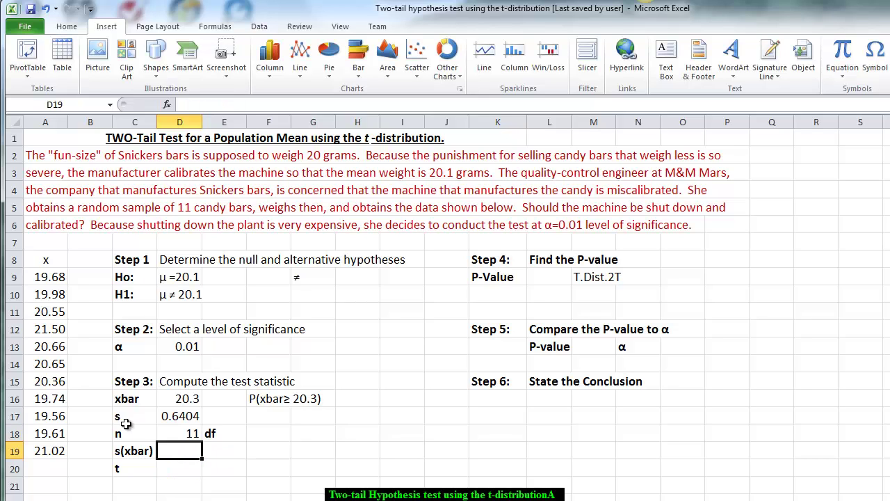
Calculate the degrees of freedom in F18 beside df with the formula =D18-1.
{"action": "left_click", "coordinate": [272, 434]}
{"action": "type", "text": "="}
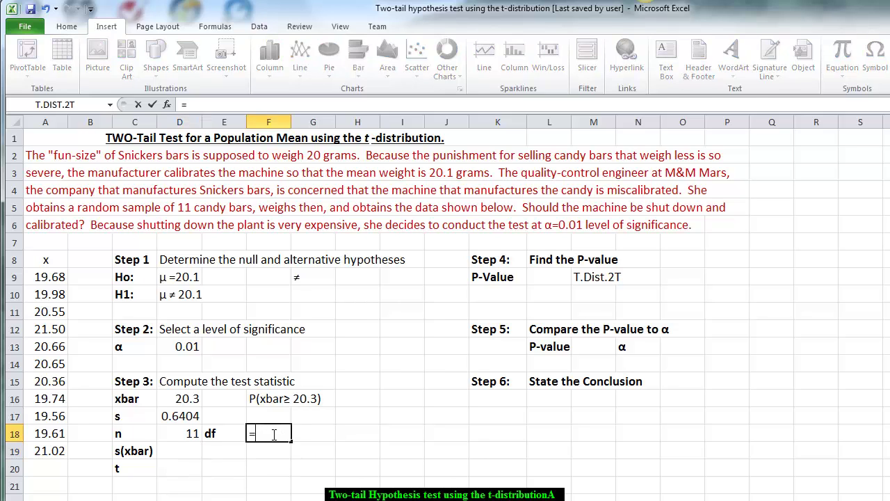
{"action": "left_click", "coordinate": [176, 435]}
{"action": "type", "text": "-1"}
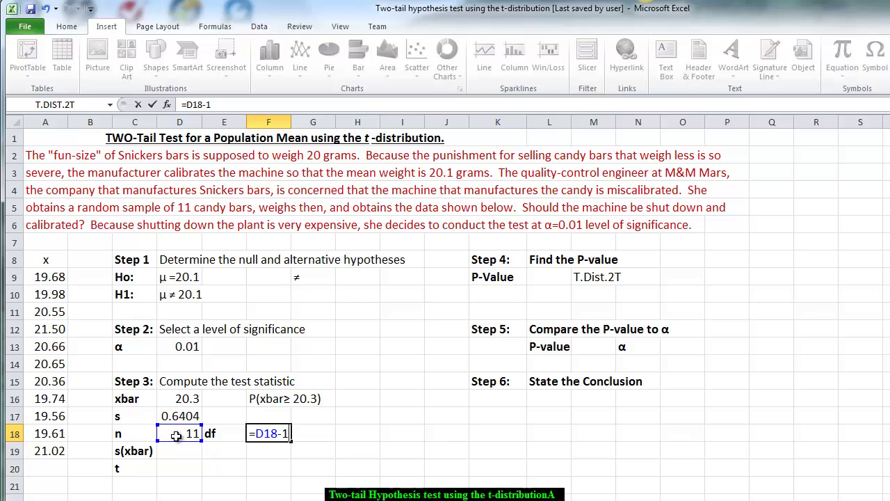
{"action": "key", "text": "Return"}
Calculate the standard error in D19 beside s(xbar) with the formula =D17/SQRT(D18).
{"action": "left_click", "coordinate": [186, 452]}
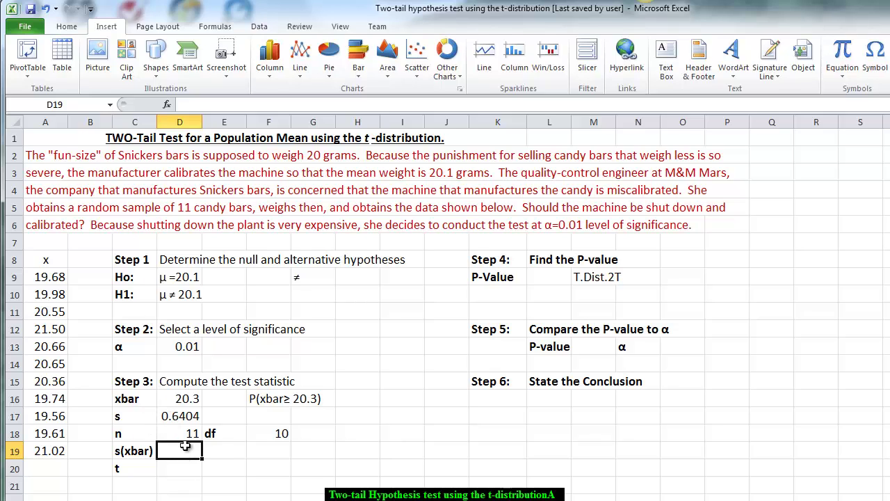
{"action": "type", "text": "="}
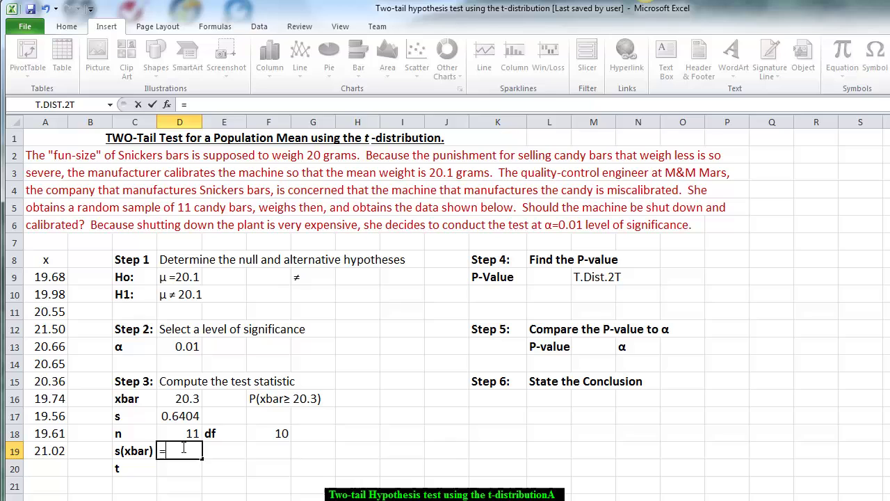
{"action": "left_click", "coordinate": [175, 414]}
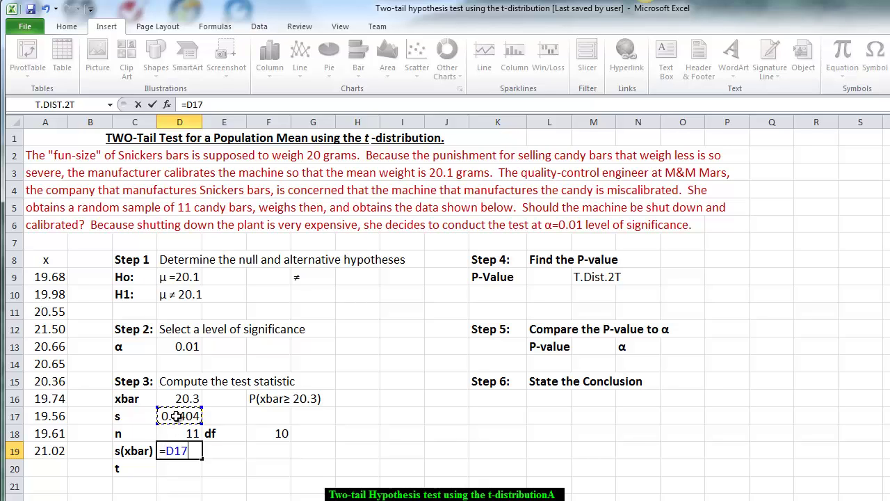
{"action": "type", "text": "/sqr"}
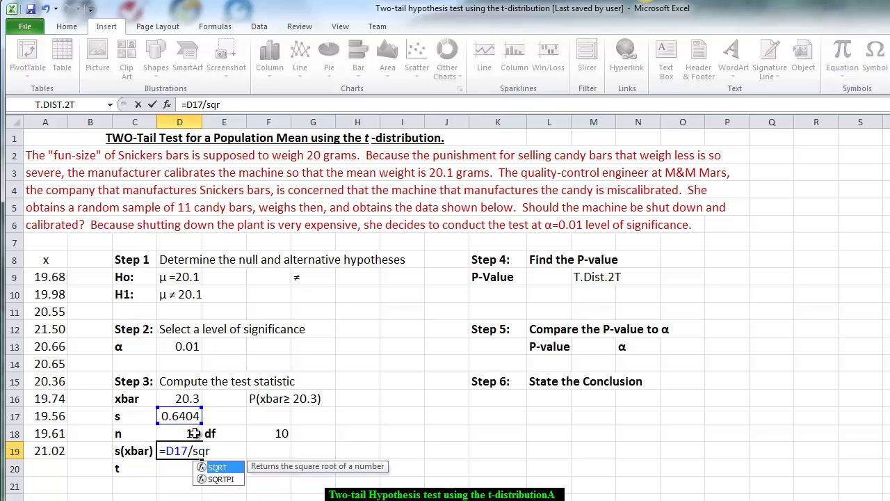
{"action": "key", "text": "Tab"}
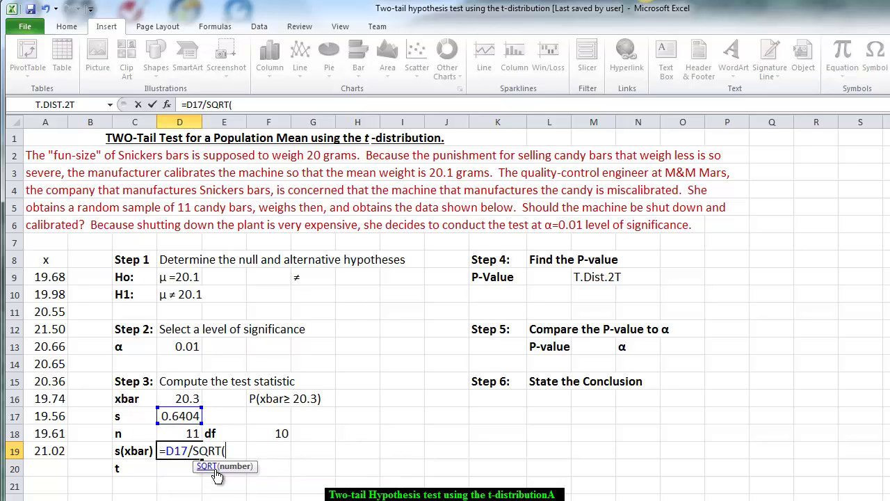
{"action": "left_click", "coordinate": [184, 433]}
{"action": "type", "text": ")"}
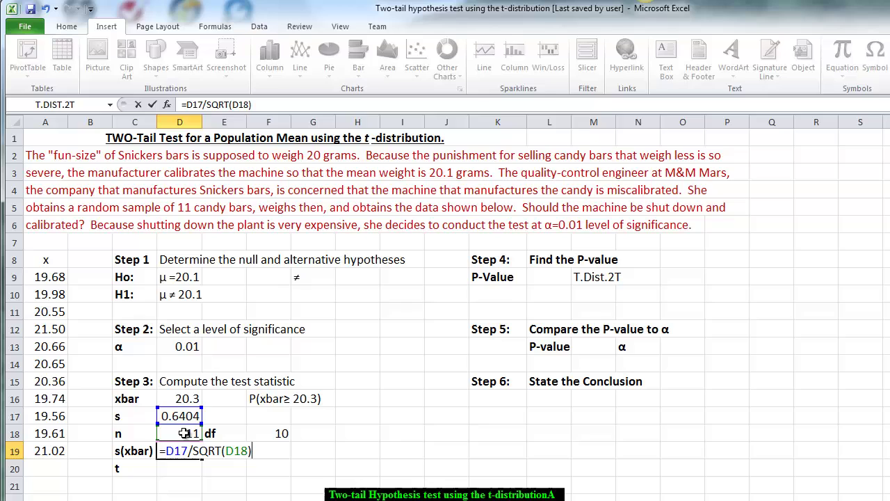
{"action": "key", "text": "Return"}
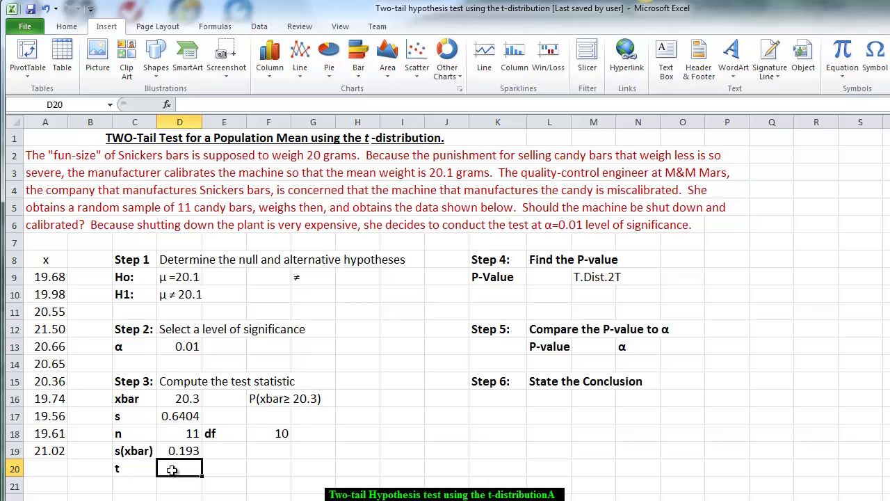
Calculate the t test statistic in D20 with the formula =(D16-20.1)/D19.
{"action": "type", "text": "="}
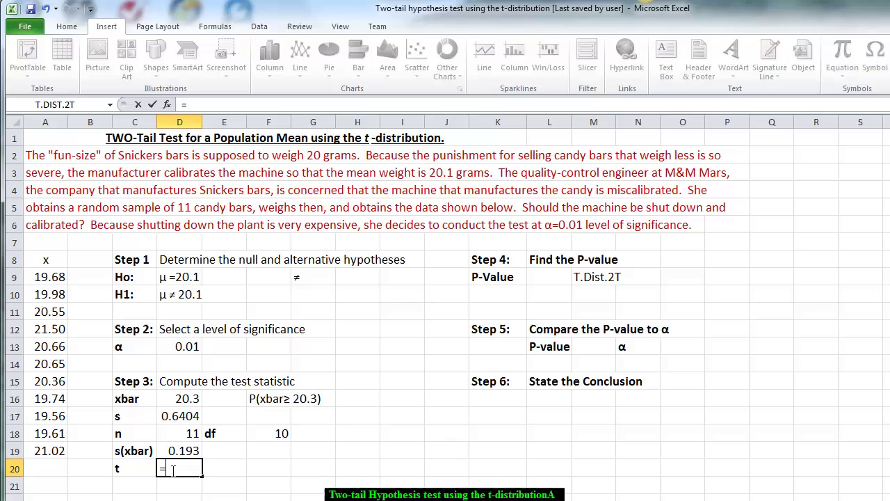
{"action": "type", "text": "("}
{"action": "left_click", "coordinate": [179, 401]}
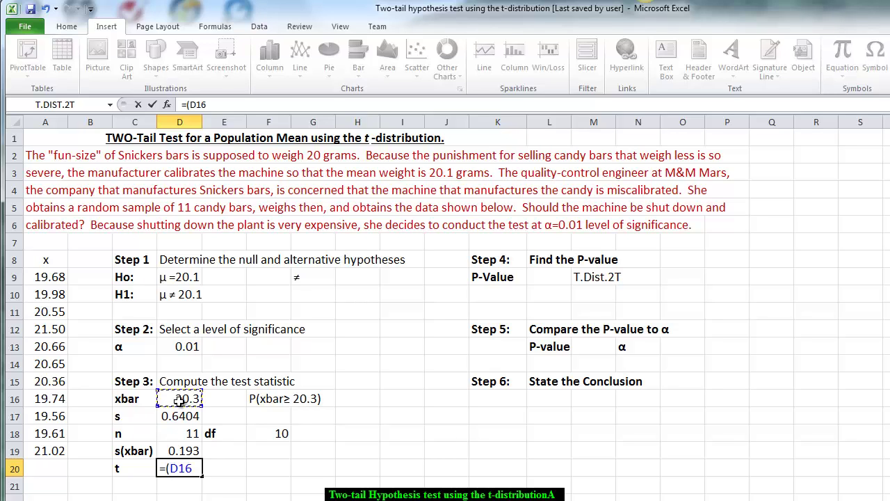
{"action": "type", "text": "-20.1)/"}
{"action": "left_click", "coordinate": [178, 451]}
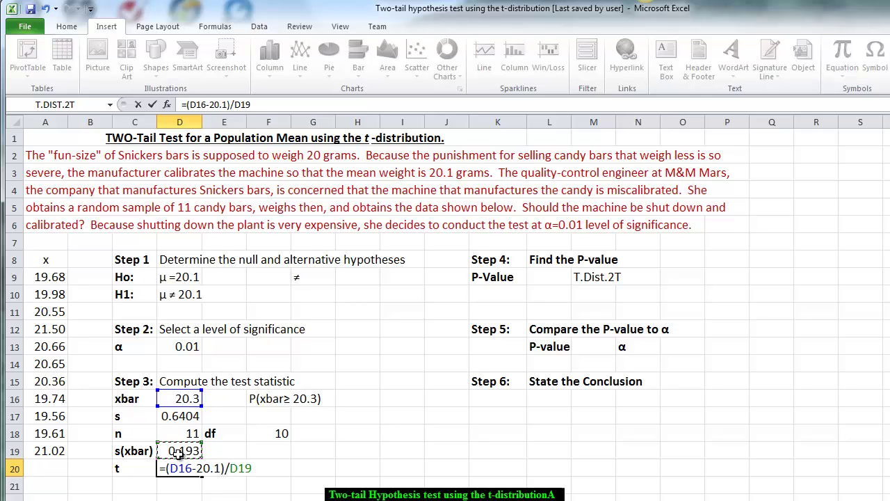
{"action": "key", "text": "Return"}
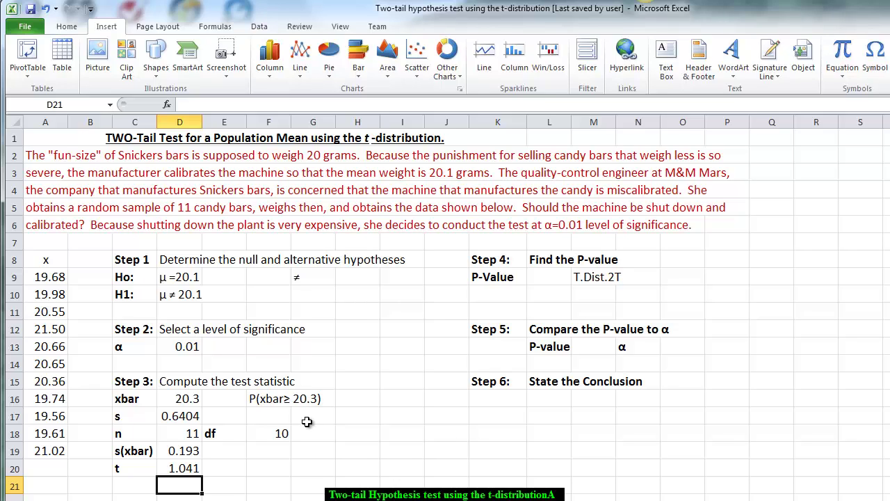
Calculate the P-value in L9 with the T.DIST.2T function, using D20 as X and F18 as the degrees of freedom.
{"action": "left_click", "coordinate": [541, 276]}
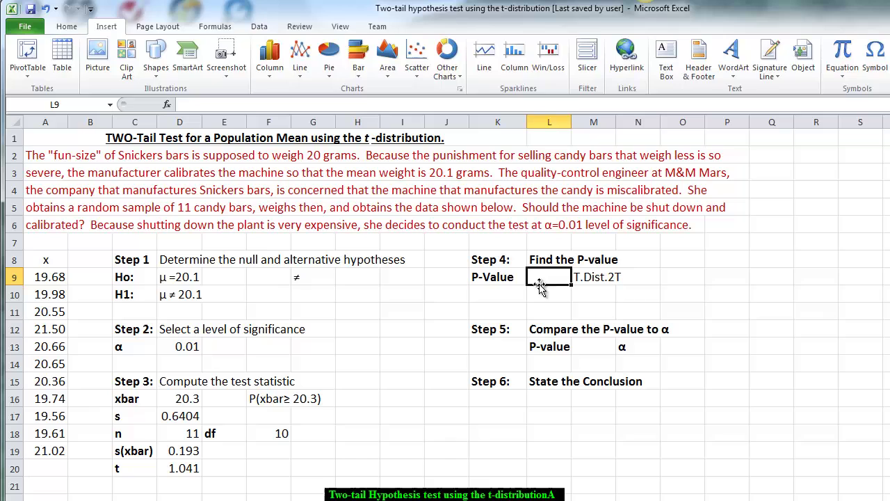
{"action": "left_click", "coordinate": [202, 28]}
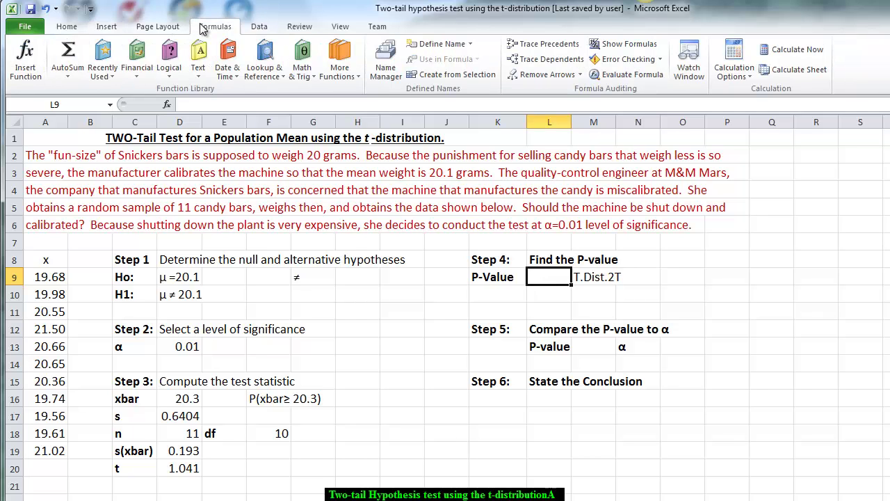
{"action": "left_click", "coordinate": [336, 70]}
{"action": "mouse_move", "coordinate": [326, 96]}
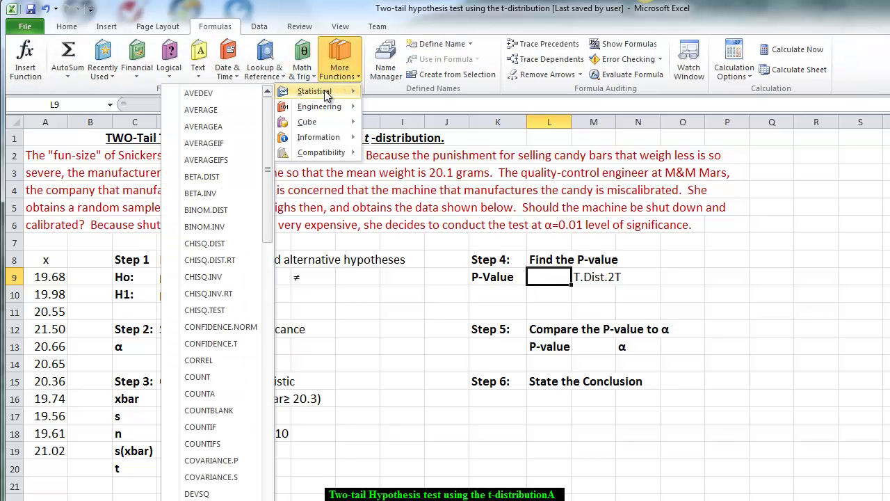
{"action": "left_click_drag", "start_coordinate": [268, 118], "coordinate": [281, 431]}
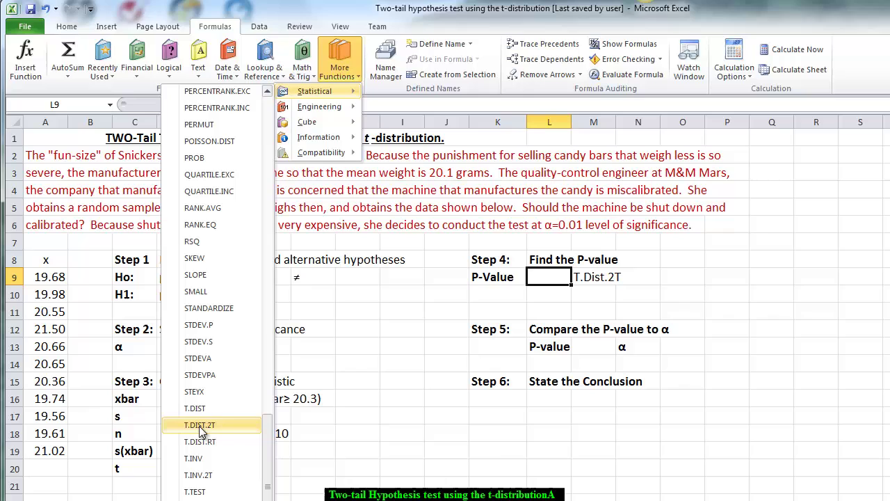
{"action": "left_click", "coordinate": [201, 425]}
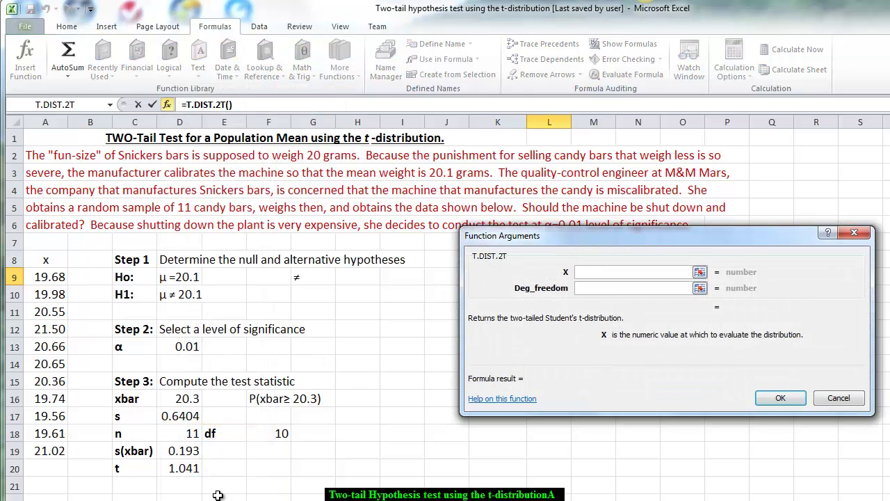
{"action": "left_click", "coordinate": [184, 469]}
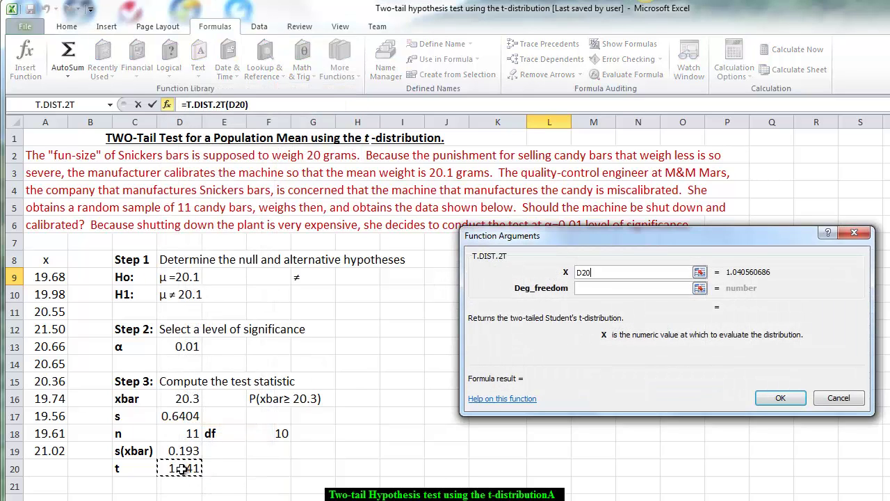
{"action": "left_click", "coordinate": [579, 287]}
{"action": "left_click", "coordinate": [271, 437]}
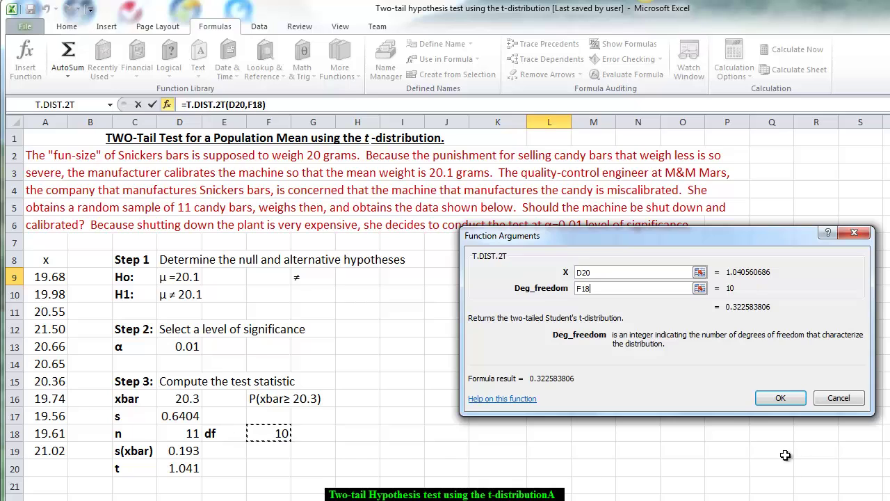
{"action": "left_click", "coordinate": [781, 397]}
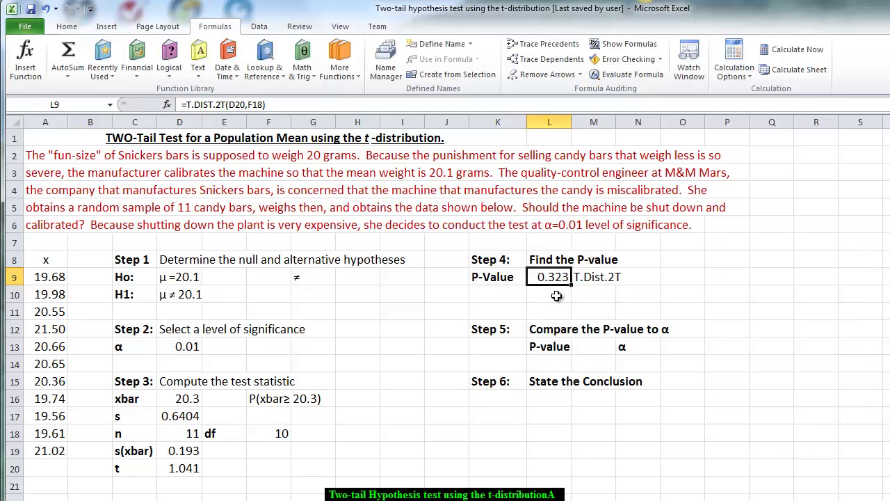
Under Step 5, link L14 to the P-value in L9 and N14 to the significance level in D13.
{"action": "left_click", "coordinate": [550, 364]}
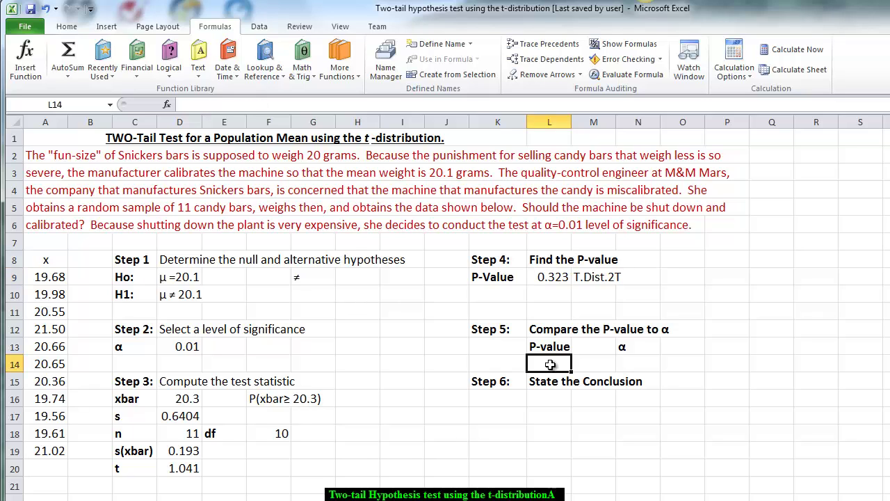
{"action": "type", "text": "="}
{"action": "left_click", "coordinate": [537, 276]}
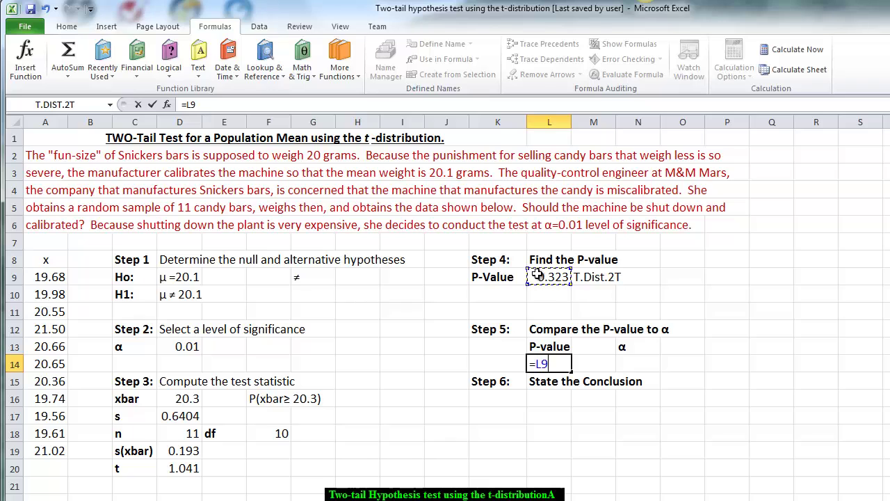
{"action": "key", "text": "Return"}
{"action": "left_click", "coordinate": [641, 367]}
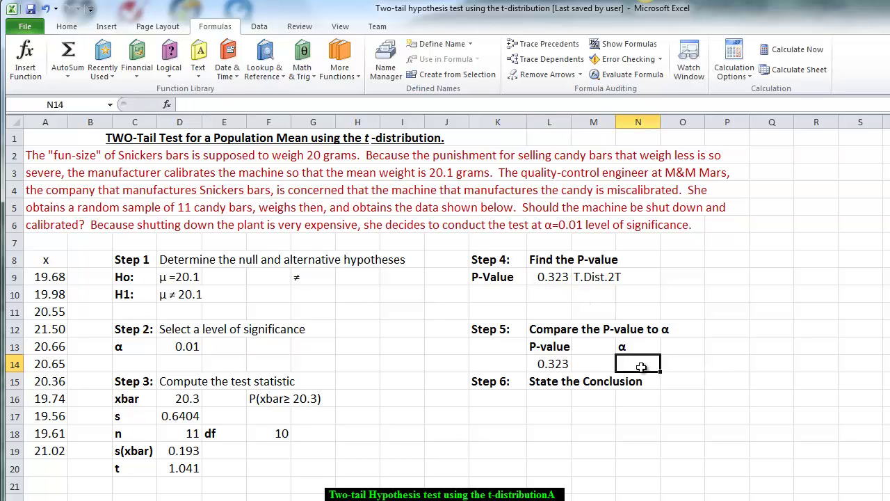
{"action": "type", "text": "="}
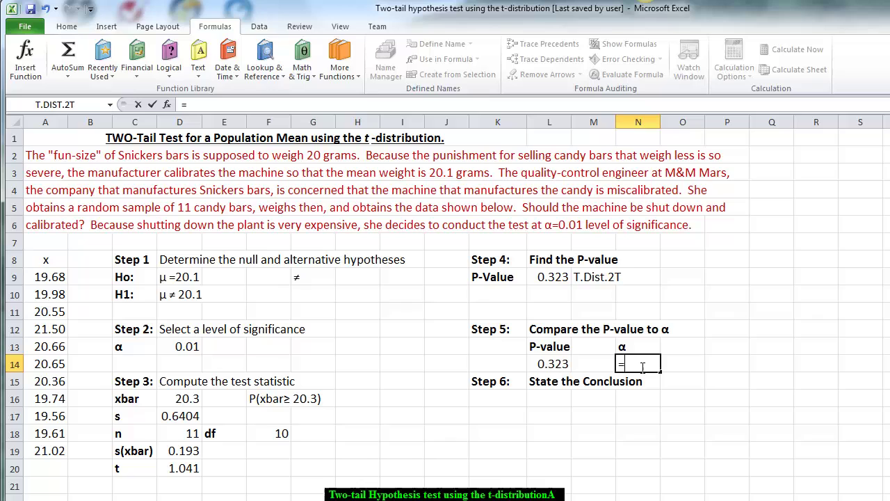
{"action": "left_click", "coordinate": [180, 346]}
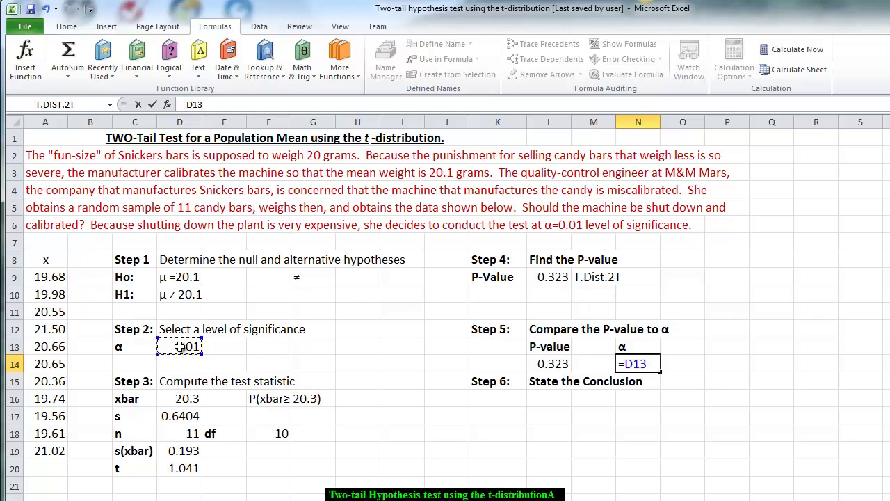
{"action": "key", "text": "Return"}
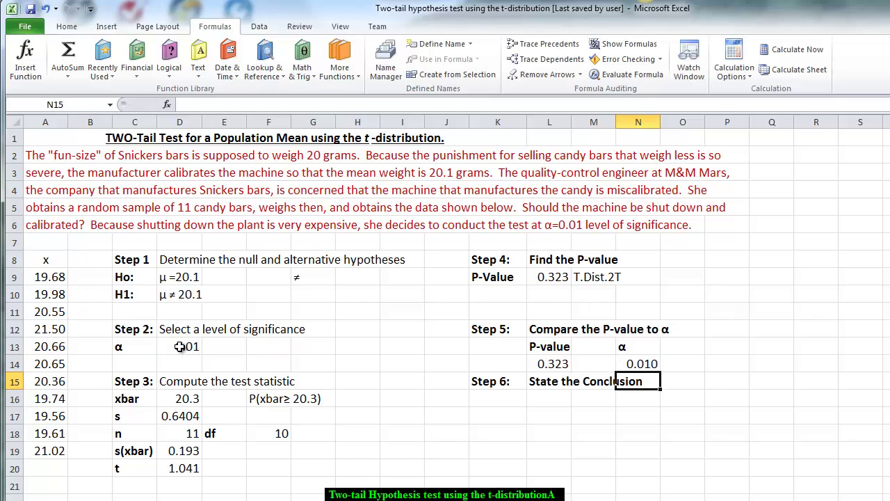
Enter the comparison sign > in M14 between the P-value and α.
{"action": "left_click", "coordinate": [593, 366]}
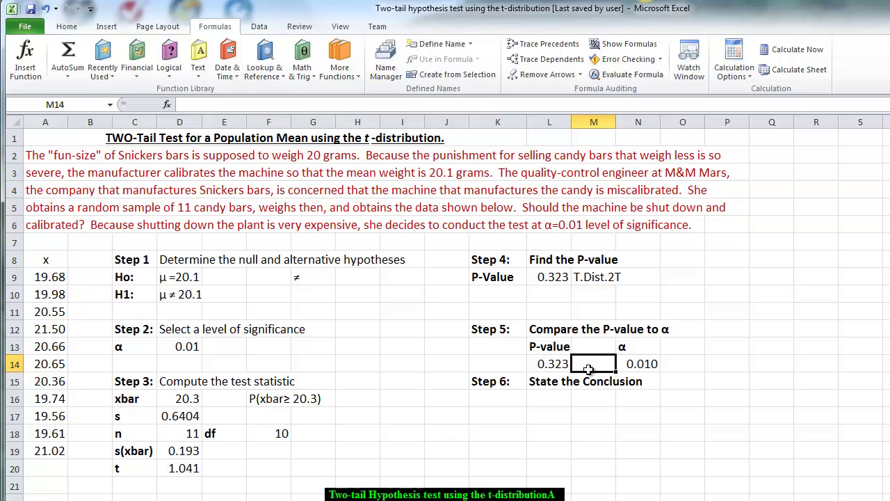
{"action": "type", "text": ">"}
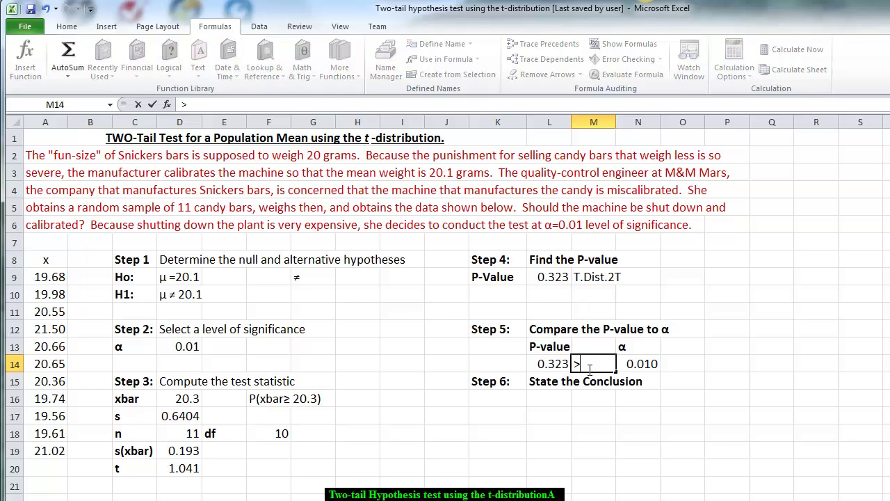
{"action": "left_click", "coordinate": [579, 400]}
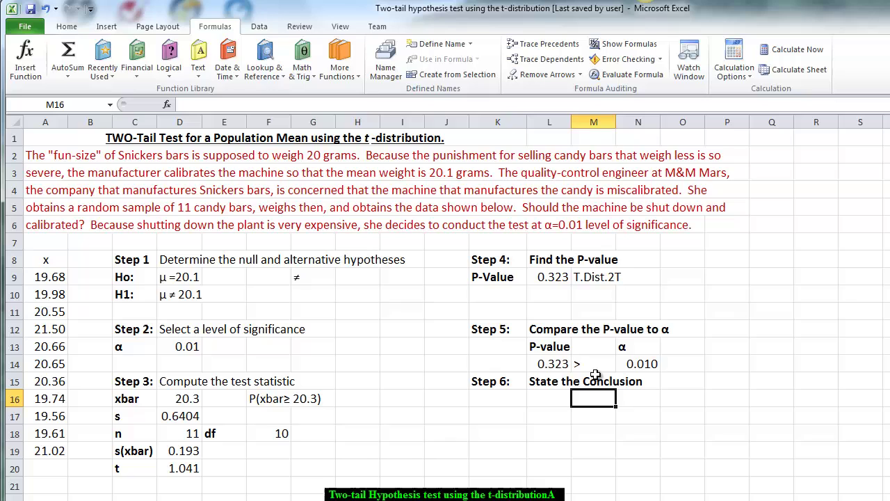
Enter the conclusion's first line in K16: "There is not sufficient evidence to conslude thast the Snickers do not have a mean".
{"action": "left_click", "coordinate": [497, 400]}
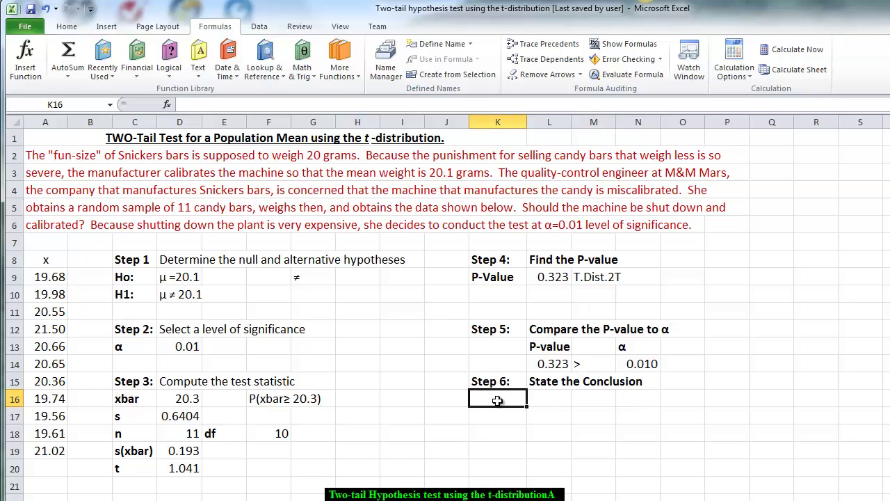
{"action": "type", "text": "Ther"}
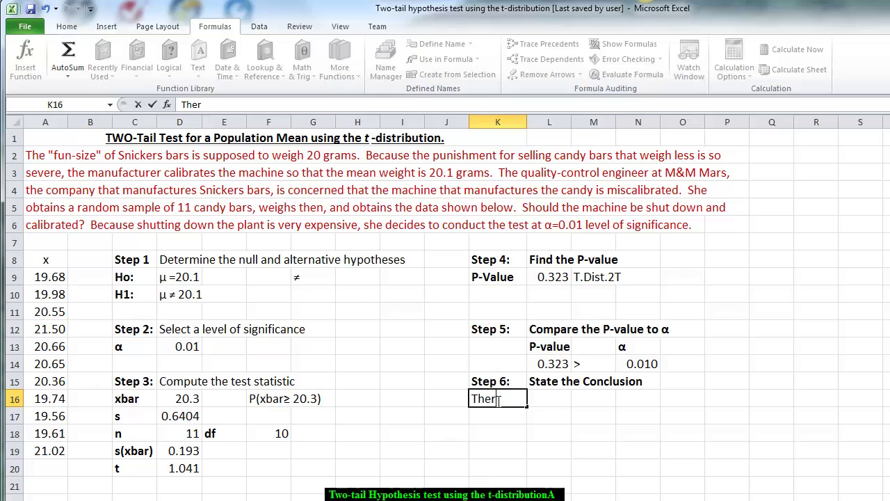
{"action": "type", "text": "e is not suffic"}
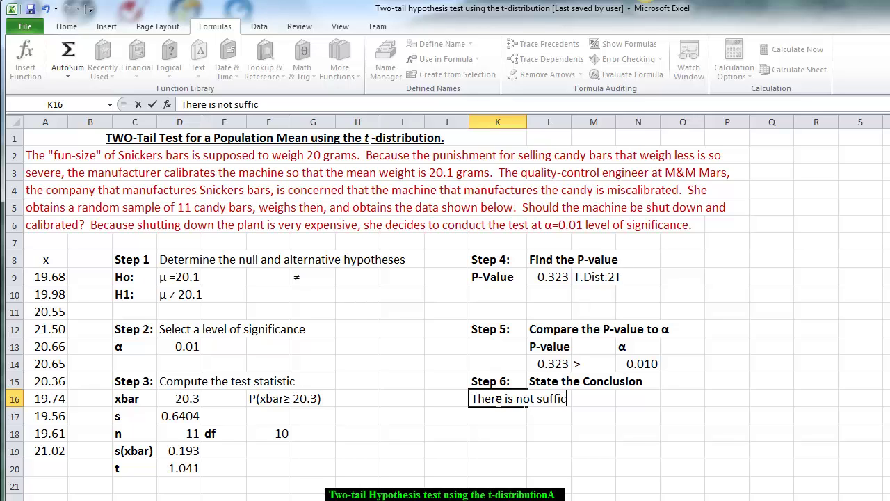
{"action": "type", "text": "ient evidenc"}
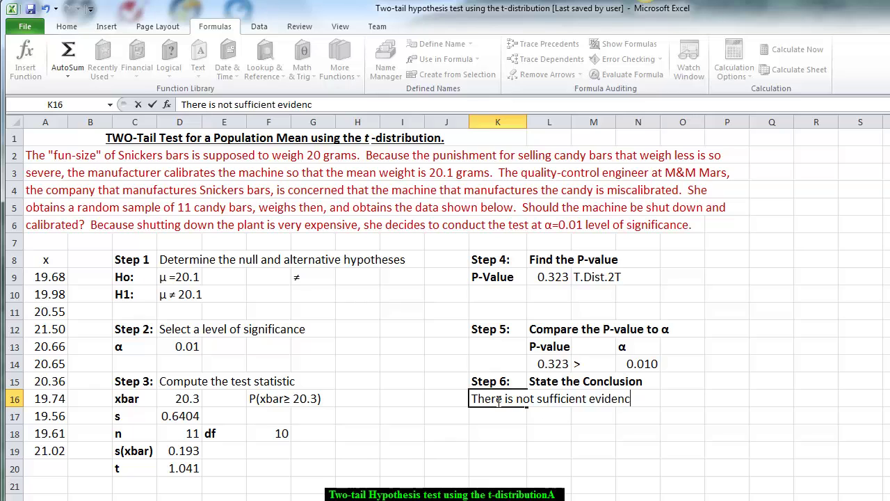
{"action": "type", "text": "e to consl"}
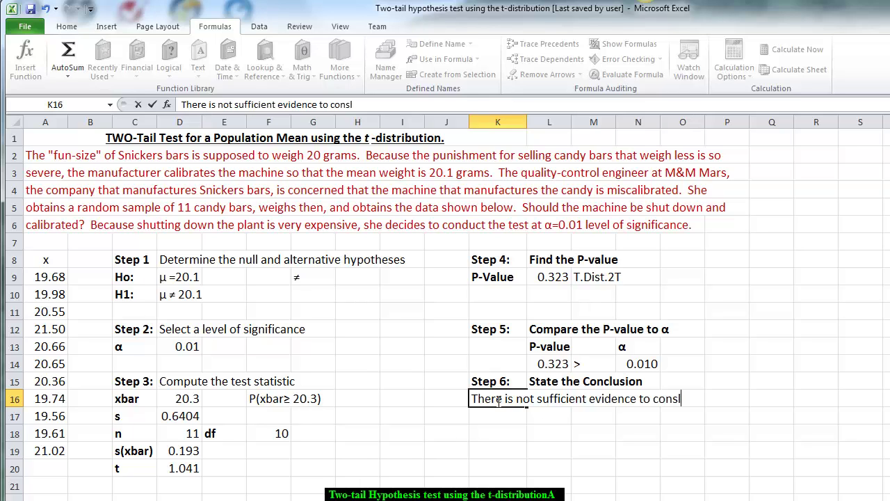
{"action": "type", "text": "ude thast th"}
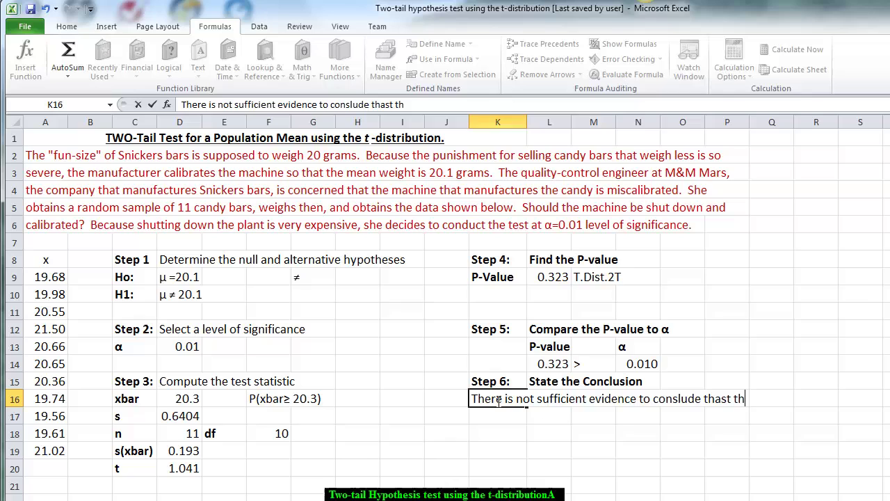
{"action": "type", "text": "e "}
{"action": "type", "text": "Sm"}
{"action": "key", "text": "BackSpace"}
{"action": "key", "text": "BackSpace"}
{"action": "type", "text": "nickers"}
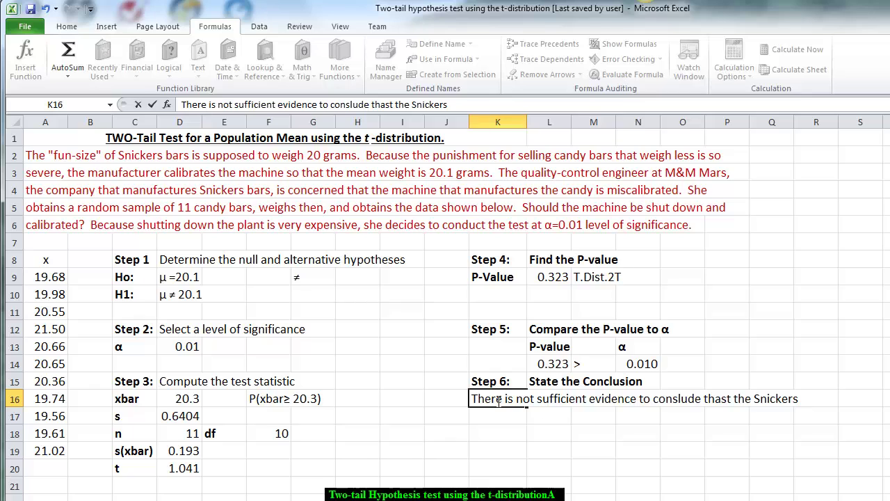
{"action": "type", "text": " do not hav"}
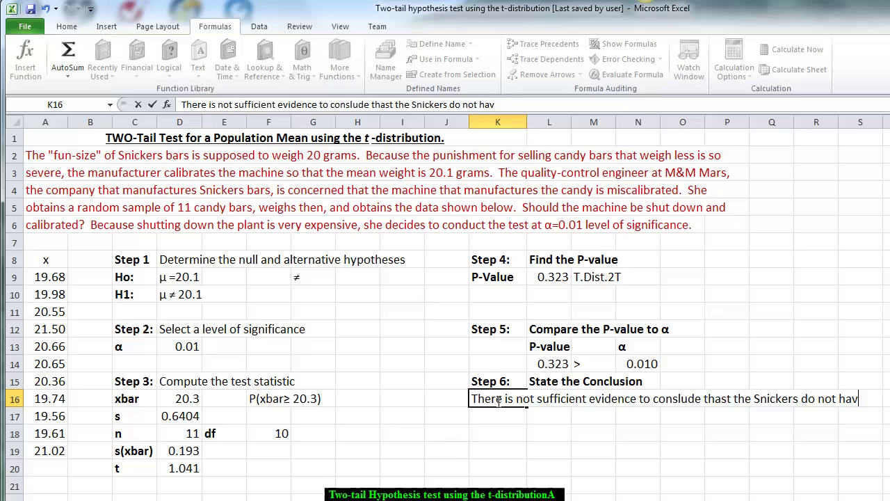
{"action": "type", "text": "e a mean"}
{"action": "key", "text": "Return"}
Continue the conclusion in K17 with "weight of 20.1 grams at the 1% level of significance. Therefore, we DO NOT REJECT".
{"action": "type", "text": "weif"}
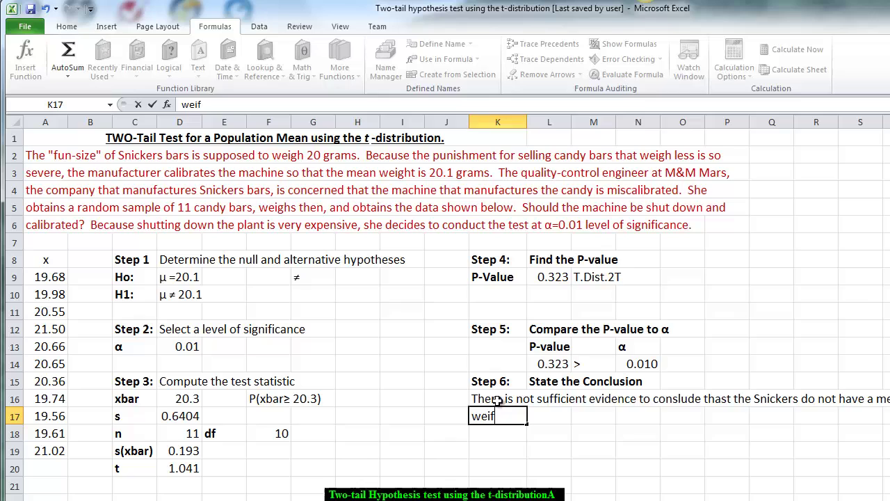
{"action": "key", "text": "BackSpace"}
{"action": "key", "text": "BackSpace"}
{"action": "type", "text": "ght of 20."}
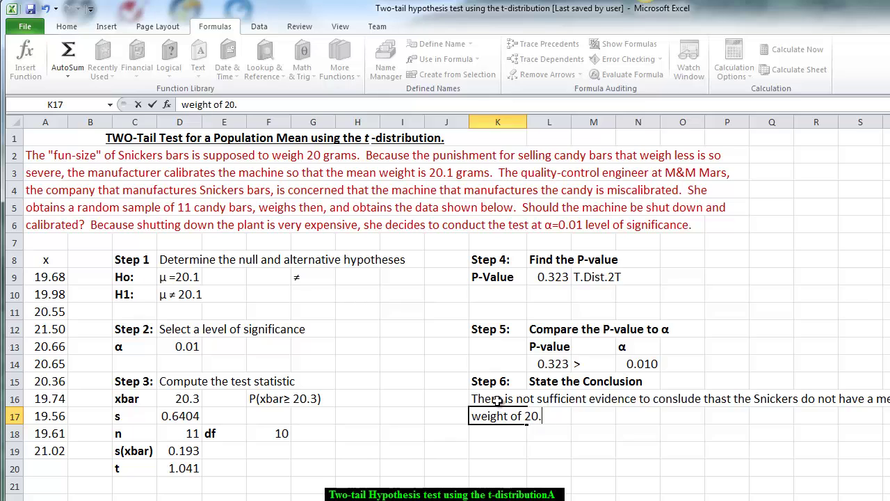
{"action": "type", "text": "1 grams ath"}
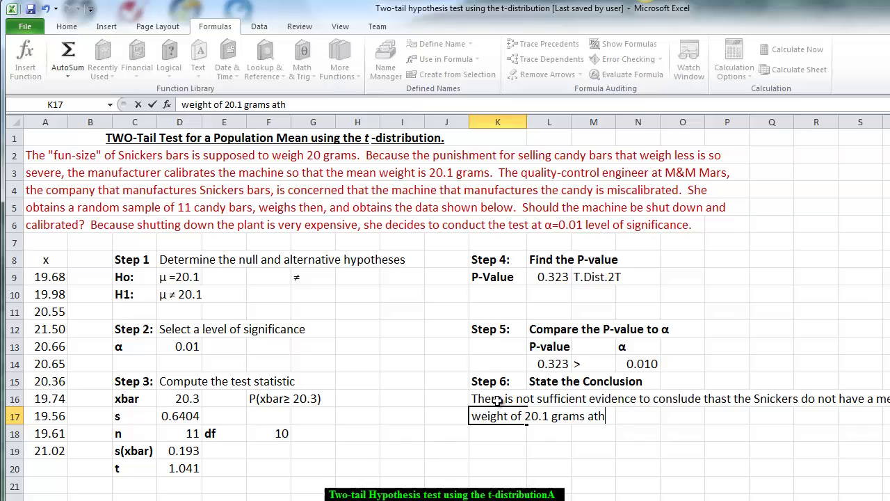
{"action": "key", "text": "BackSpace"}
{"action": "type", "text": "the 1%"}
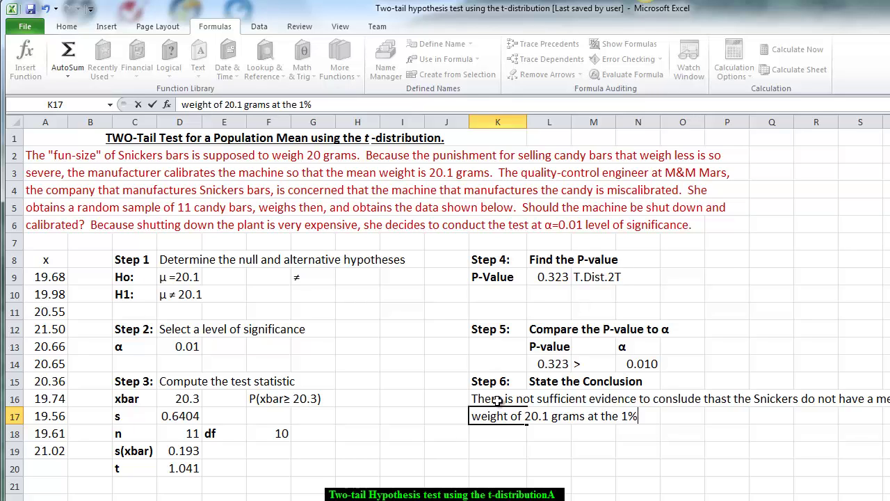
{"action": "type", "text": " level of signif"}
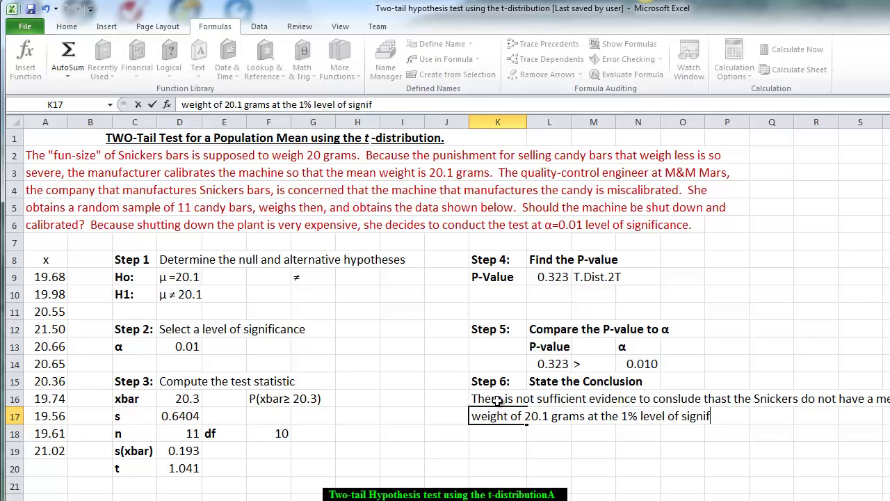
{"action": "type", "text": "icance.  Therefore"}
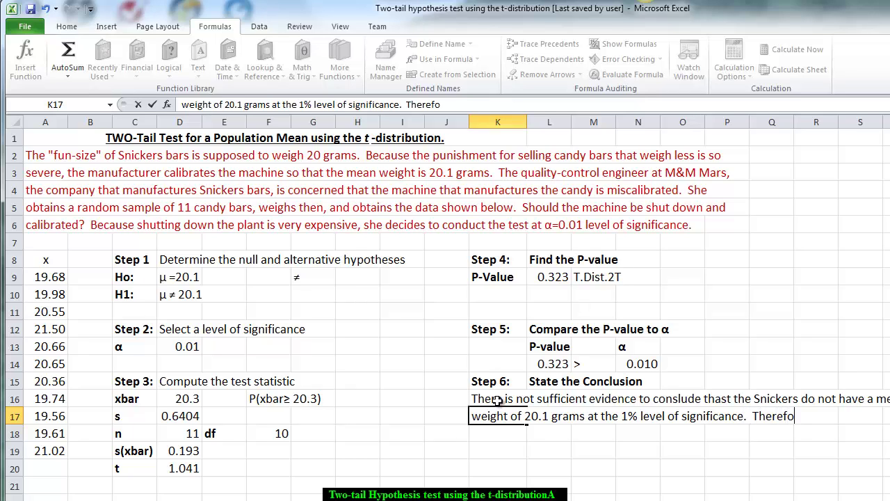
{"action": "type", "text": "we DO NOT "}
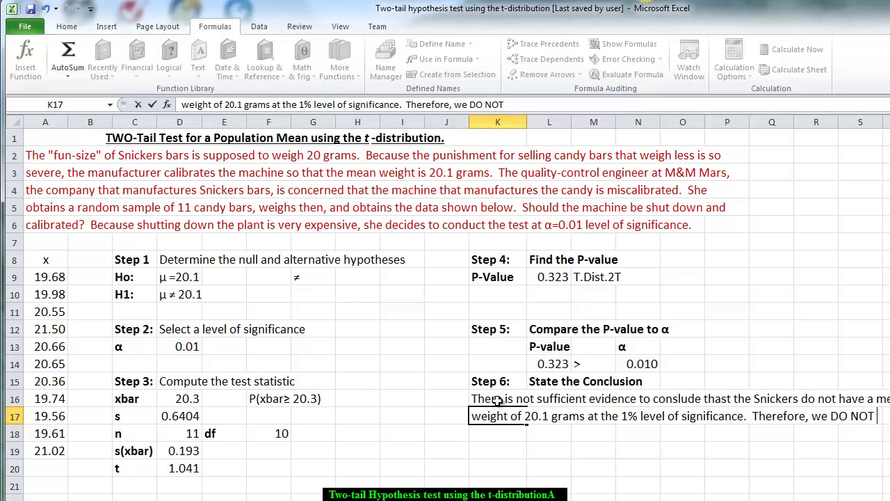
{"action": "type", "text": "REC"}
{"action": "key", "text": "BackSpace"}
{"action": "type", "text": "JECR"}
{"action": "key", "text": "BackSpace"}
{"action": "key", "text": "Return"}
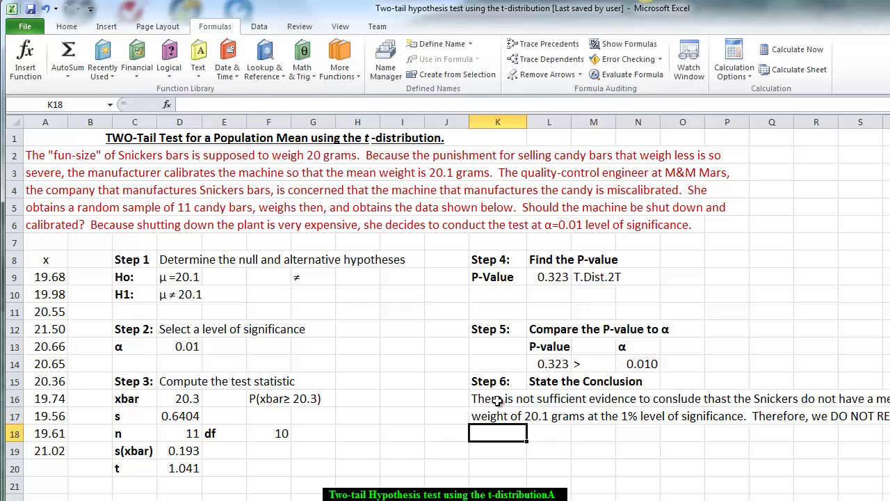
Finish the conclusion in K18 with the sentence "So the machine is not shut down.".
{"action": "type", "text": "So the ma"}
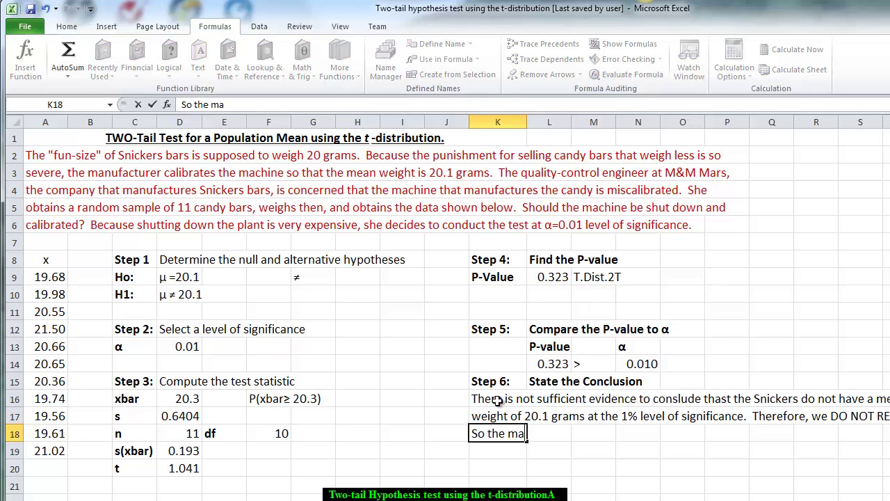
{"action": "type", "text": "chine is"}
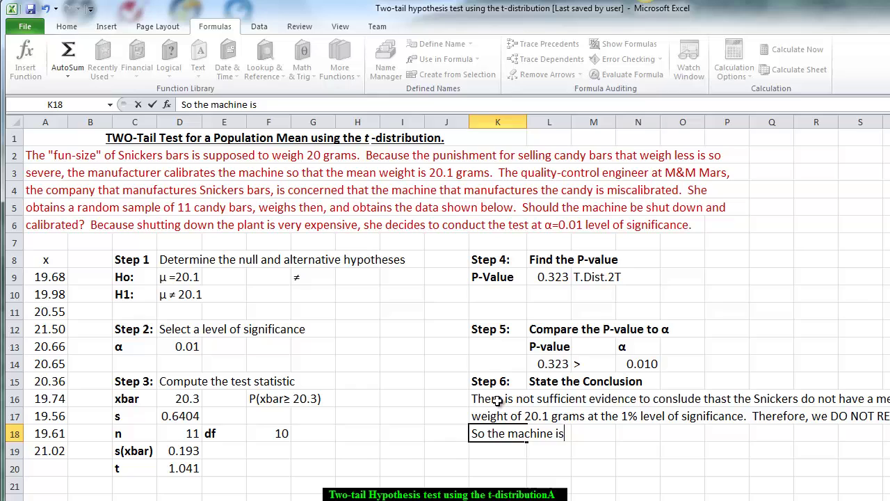
{"action": "type", "text": " not shu"}
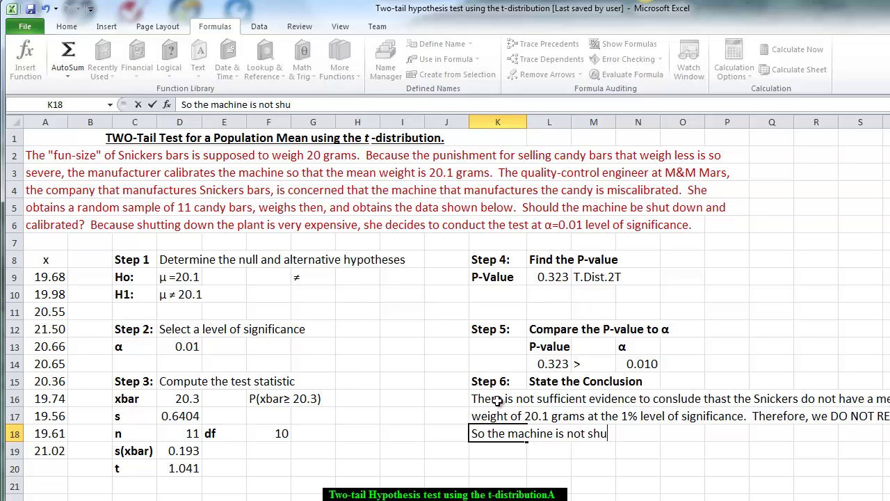
{"action": "type", "text": "t down."}
{"action": "left_click", "coordinate": [487, 449]}
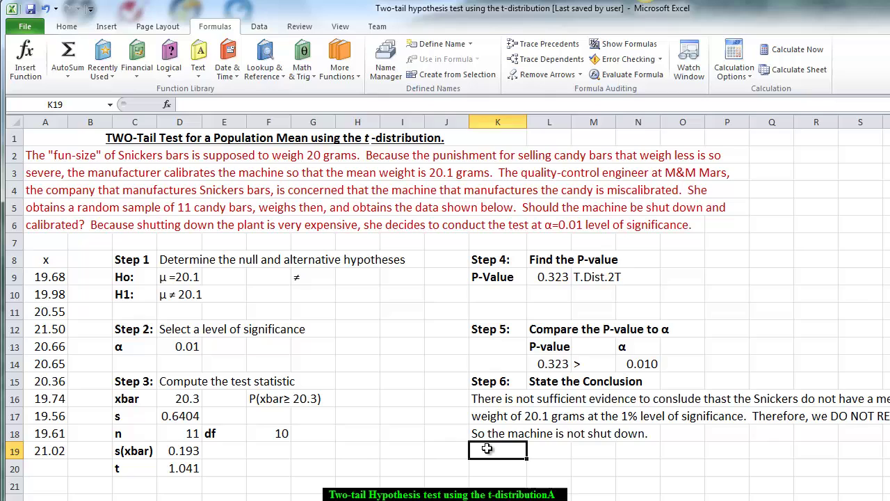